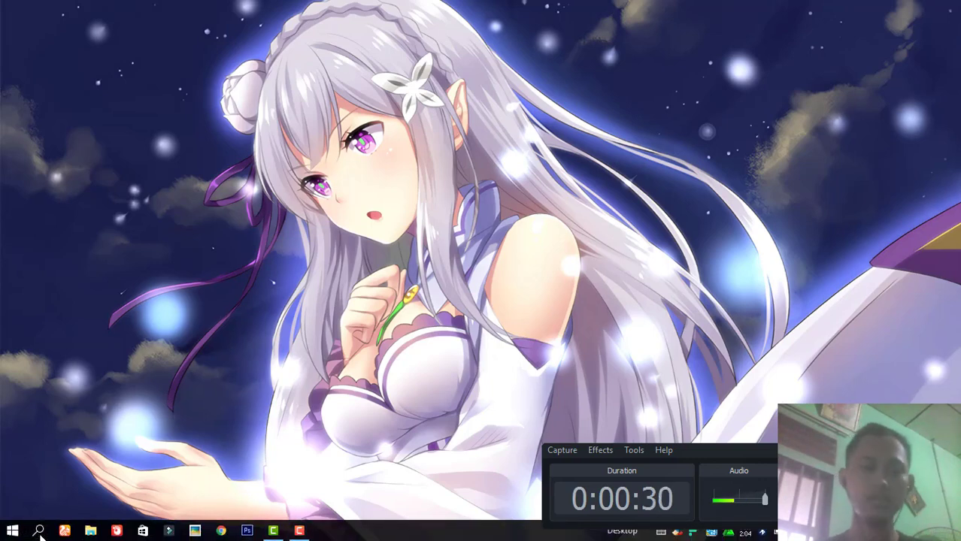
# - Open Word 2016 with a new blank document and enter the sentence "Saya makan nasi"
pyautogui.click(39, 532)
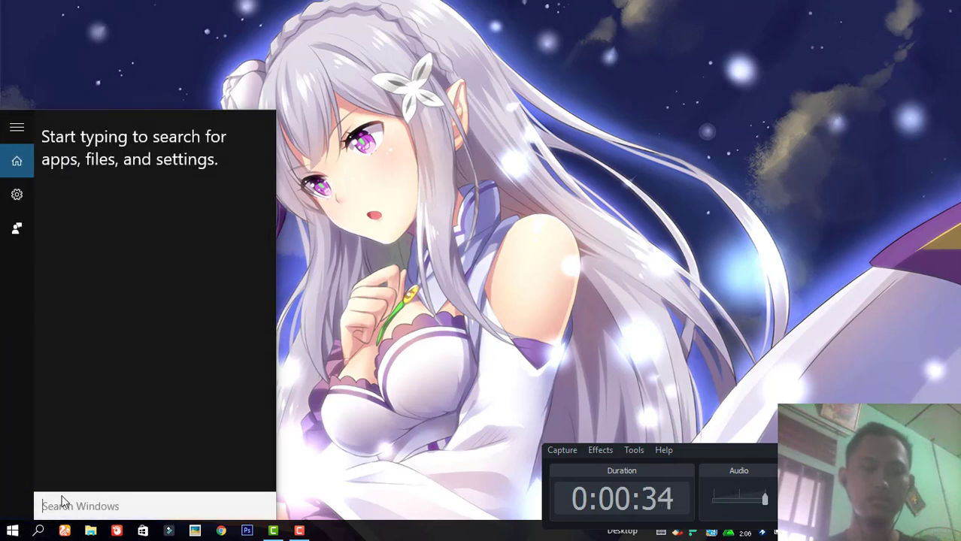
pyautogui.write('word')
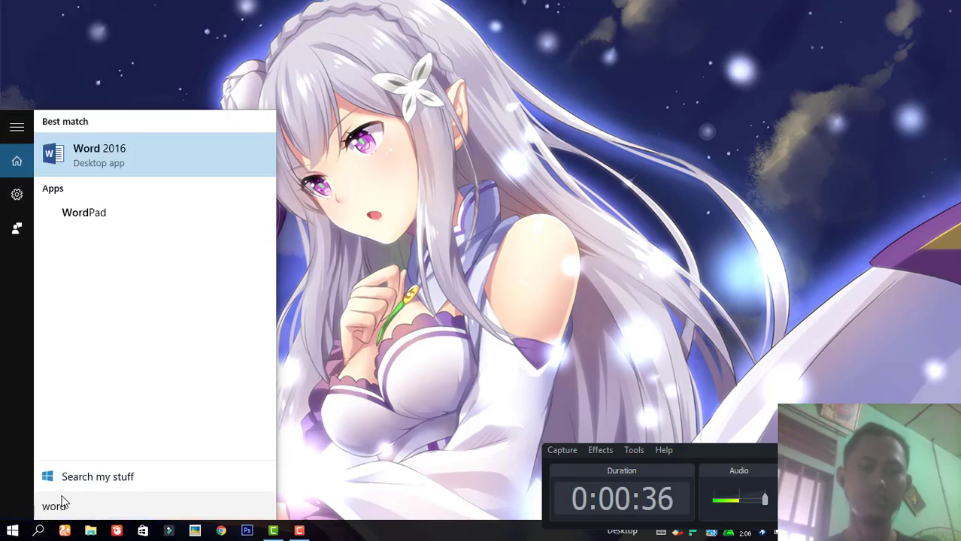
pyautogui.click(117, 155)
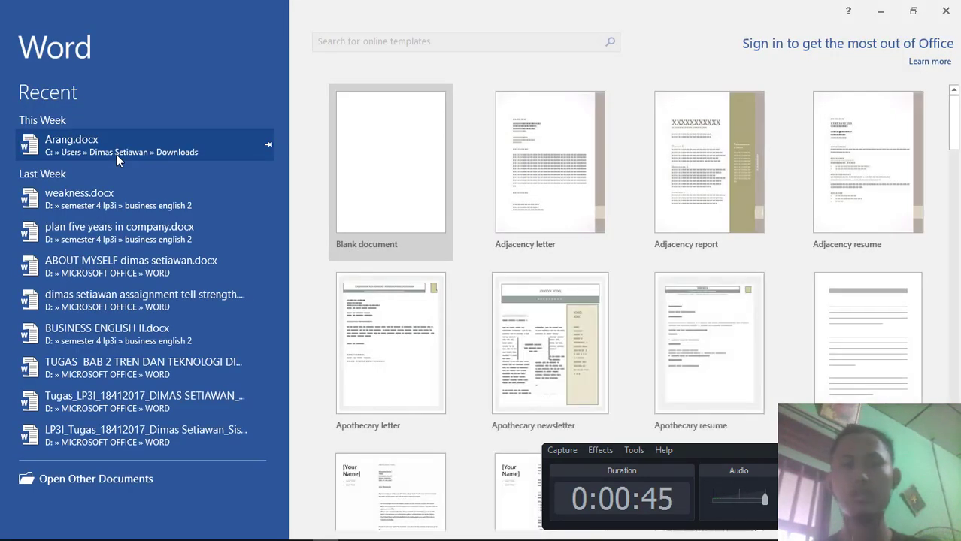
pyautogui.click(428, 177)
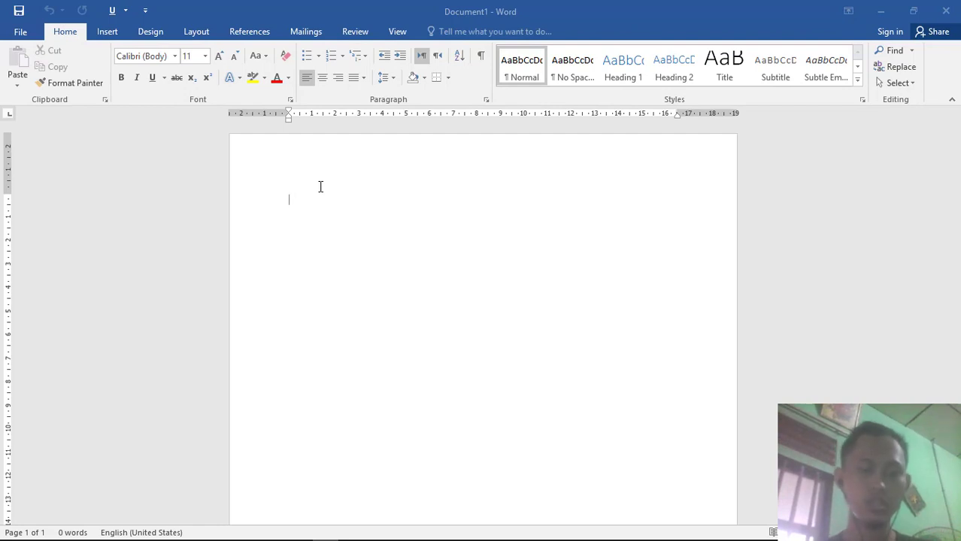
pyautogui.write('Saya ma')
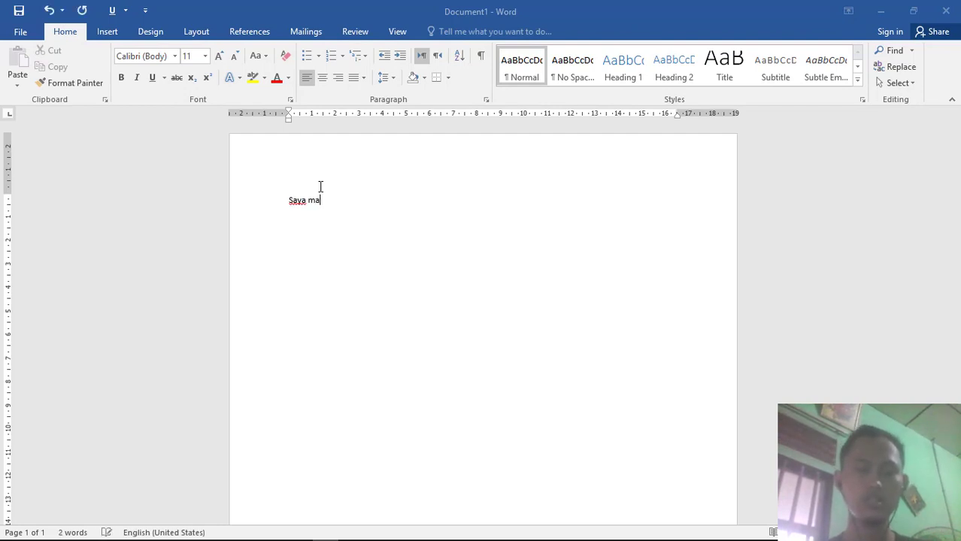
pyautogui.write('kan nasi')
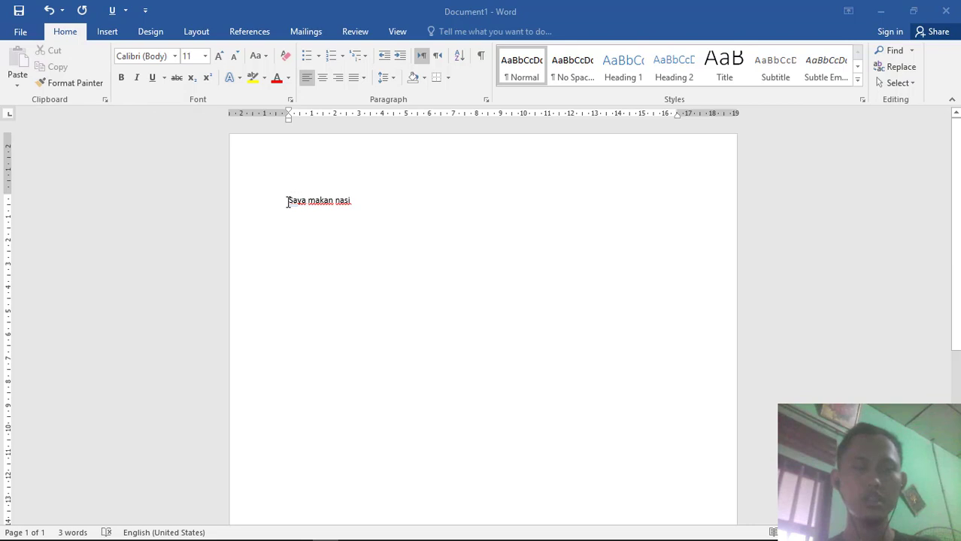
# - Cut the sentence "Saya makan nasi" from the document and paste it back in
pyautogui.moveTo(288, 200); pyautogui.dragTo(375, 211)
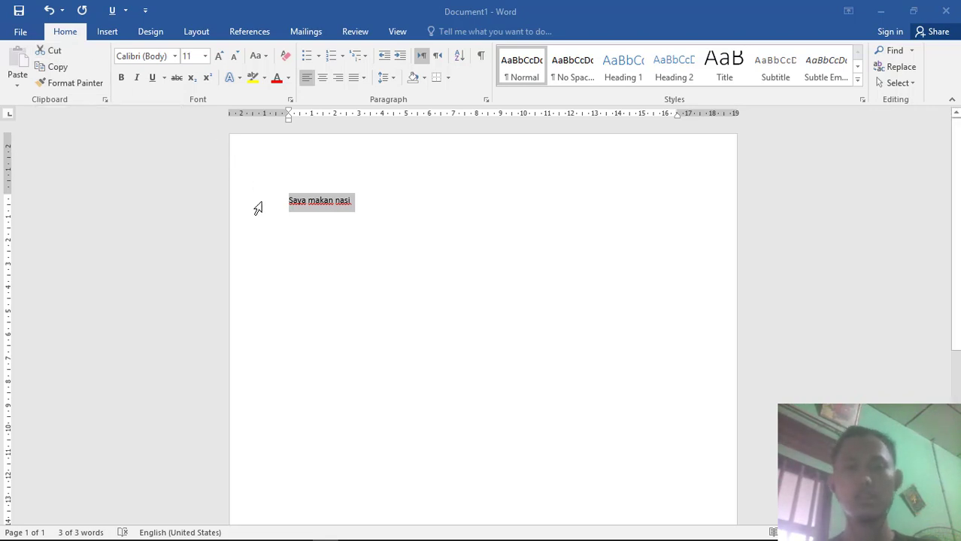
pyautogui.click(57, 54)
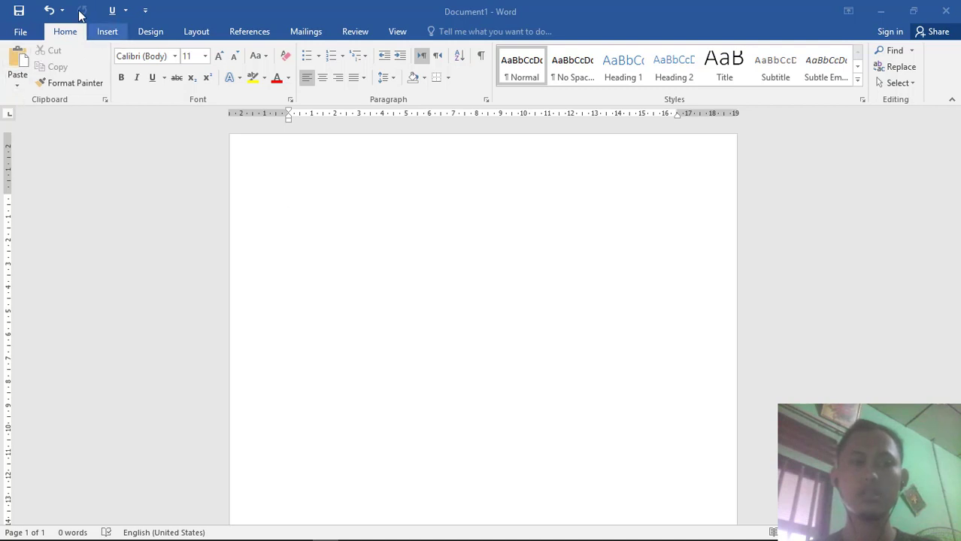
pyautogui.click(16, 61)
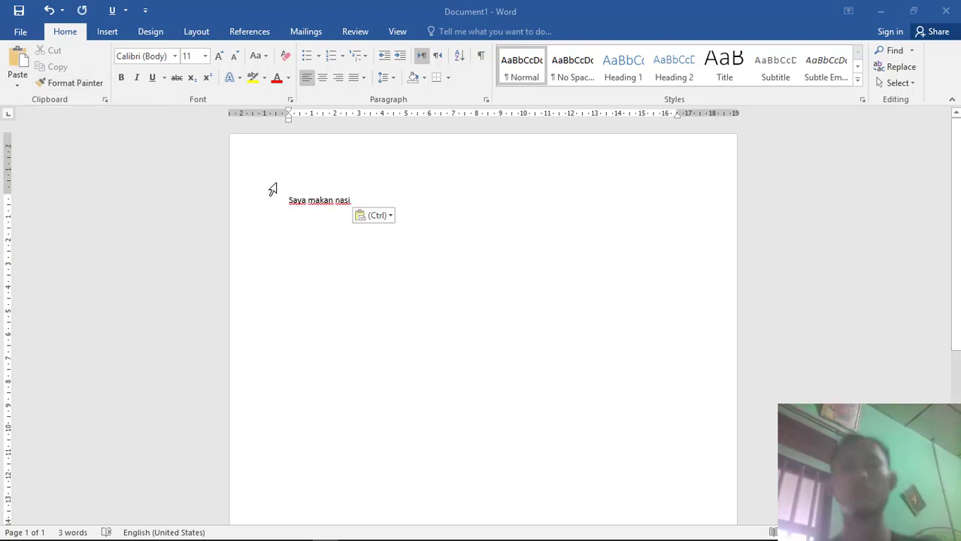
# - Copy the sentence "Saya makan nasi" and paste the copy on the line below the original
pyautogui.moveTo(288, 200); pyautogui.dragTo(358, 204)
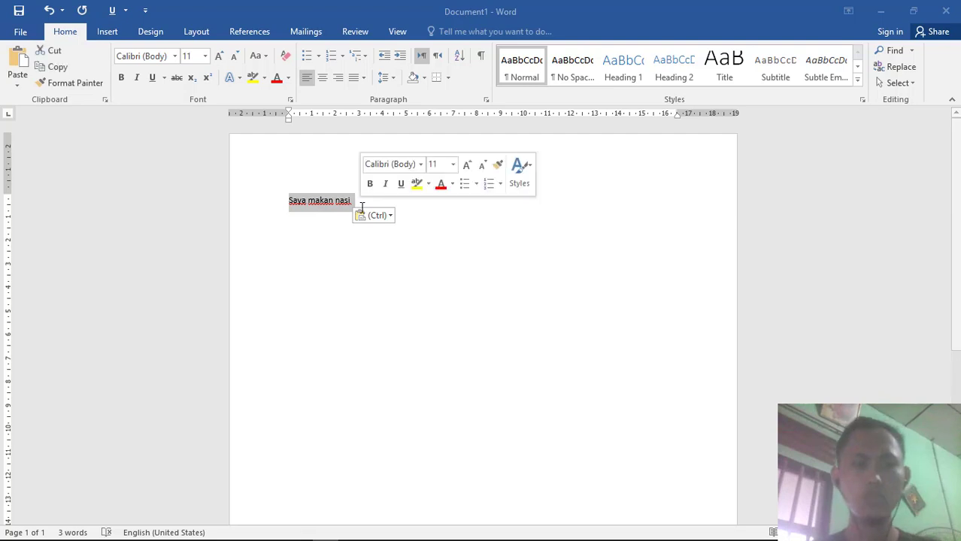
pyautogui.click(63, 69)
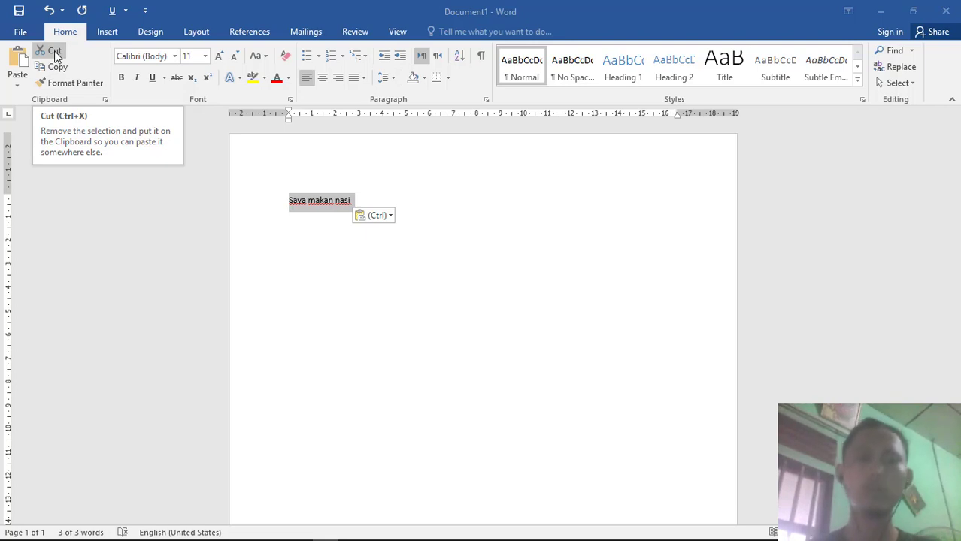
pyautogui.click(57, 67)
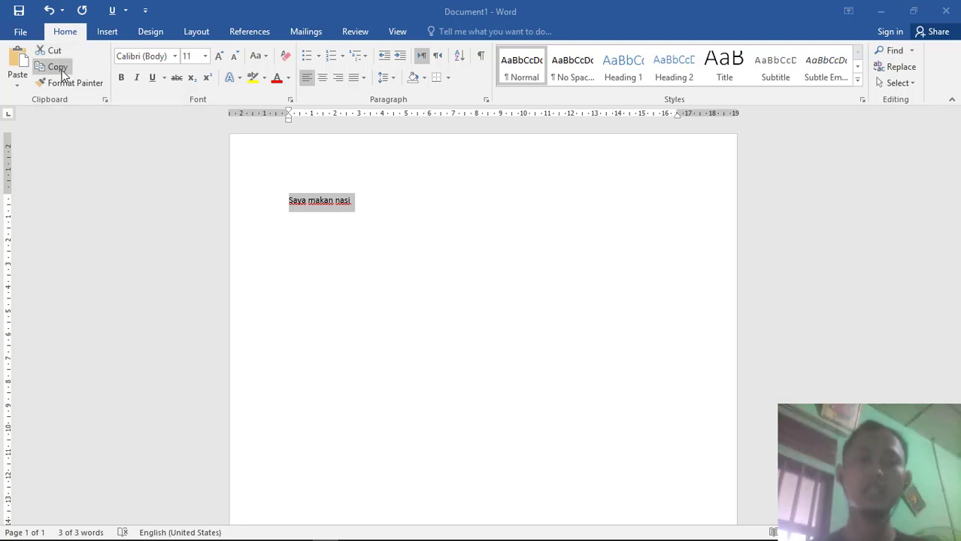
pyautogui.hotkey('ctrl', 'u')
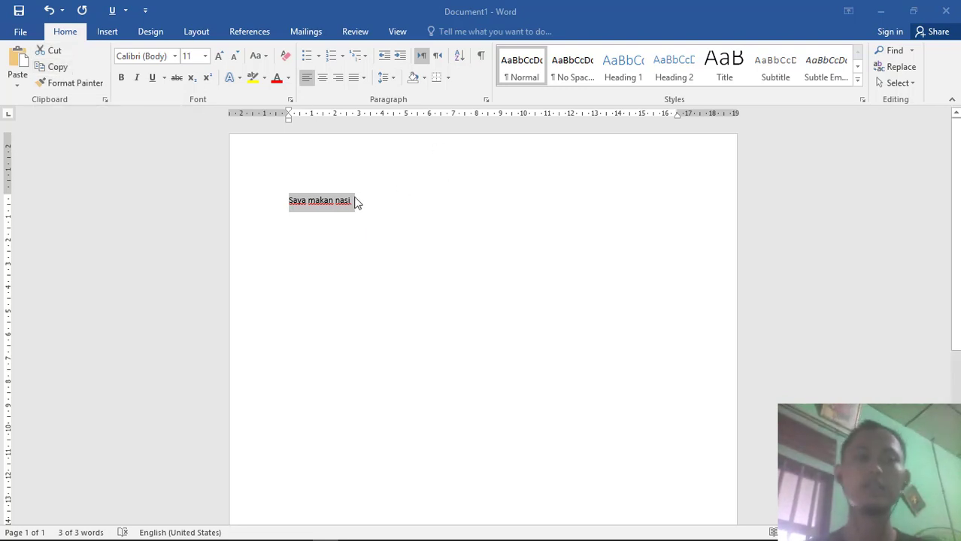
pyautogui.click(357, 201)
pyautogui.press('Return')
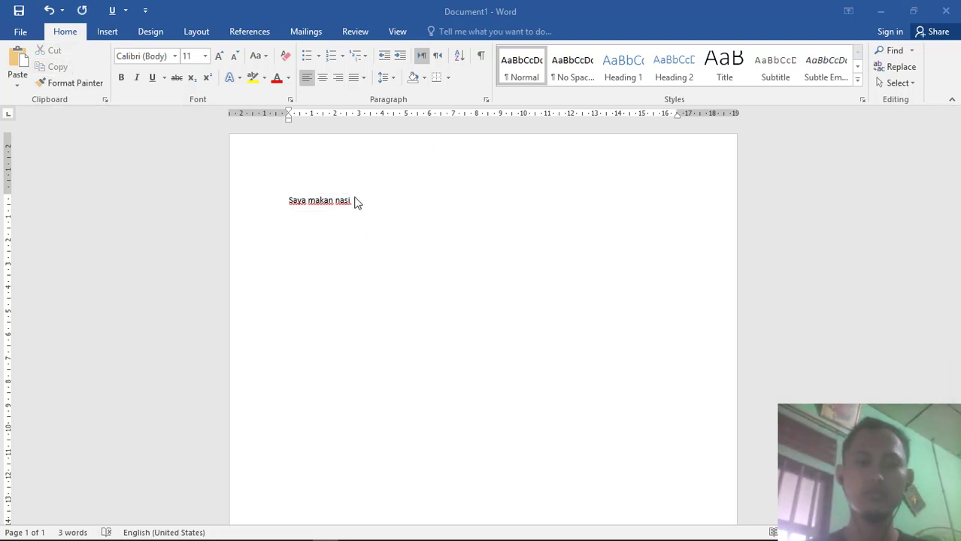
pyautogui.hotkey('ctrl', 'v')
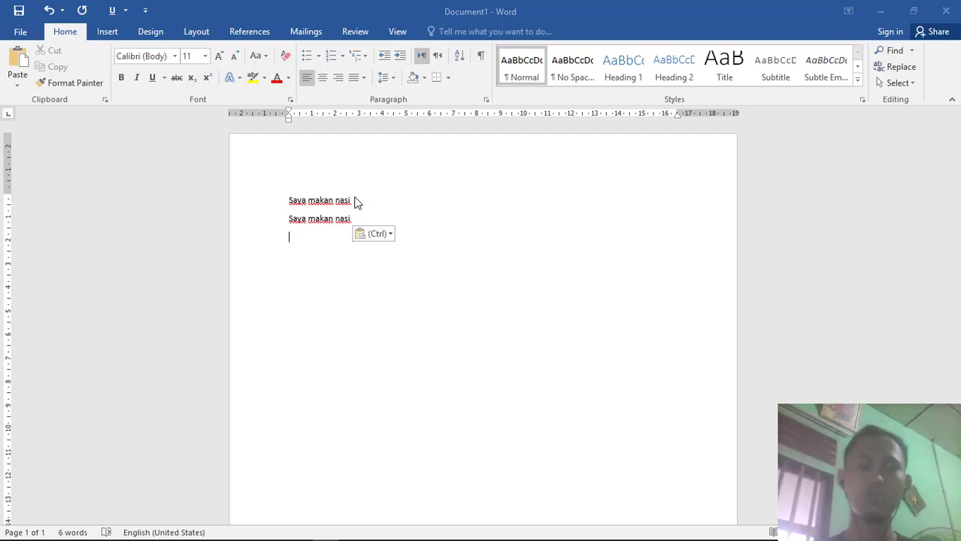
# - Apply the formatting of the current line to both sentences with Format Painter
pyautogui.click(66, 88)
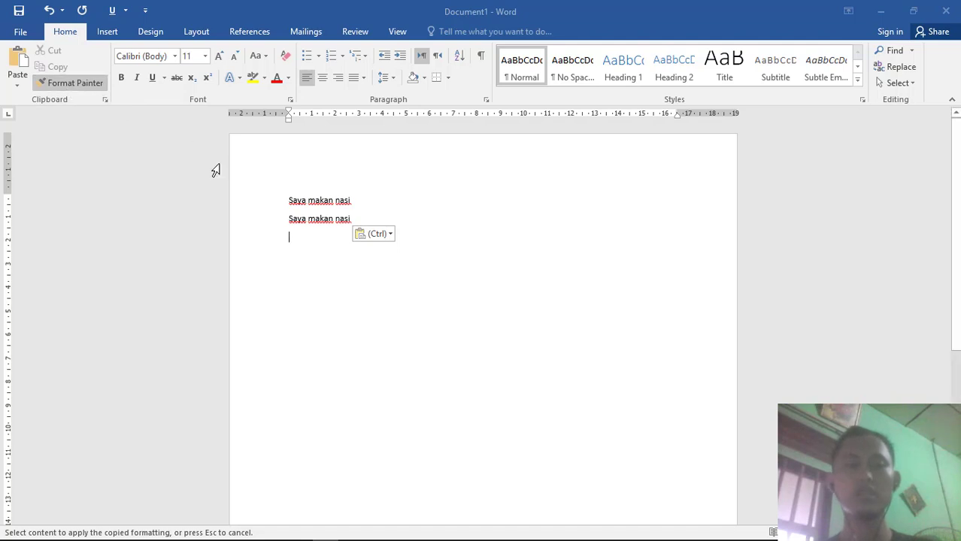
pyautogui.moveTo(287, 200); pyautogui.dragTo(363, 237)
# - Paste a third copy of "Saya makan nasi" below the first two lines, leaving a blank line between
pyautogui.click(343, 285)
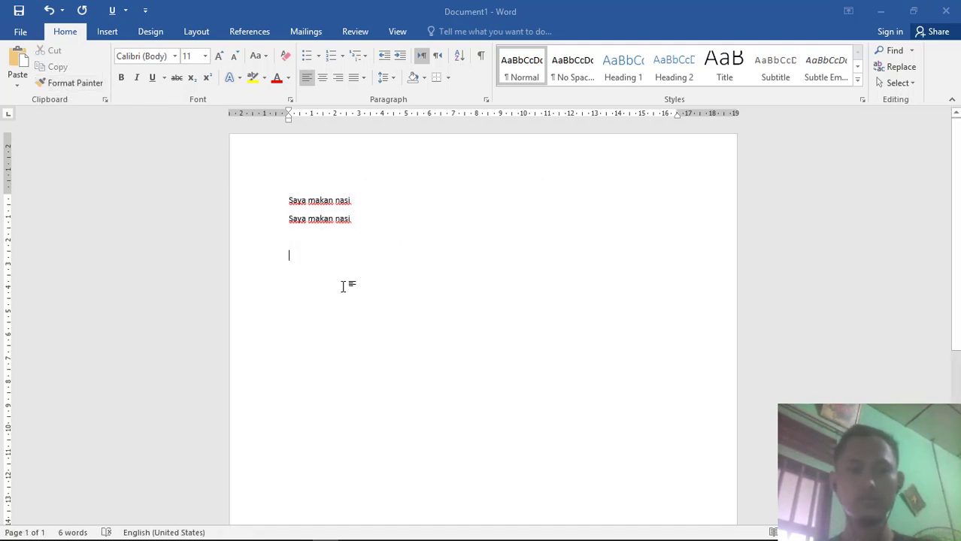
pyautogui.press('Return')
pyautogui.hotkey('ctrl', 'v')
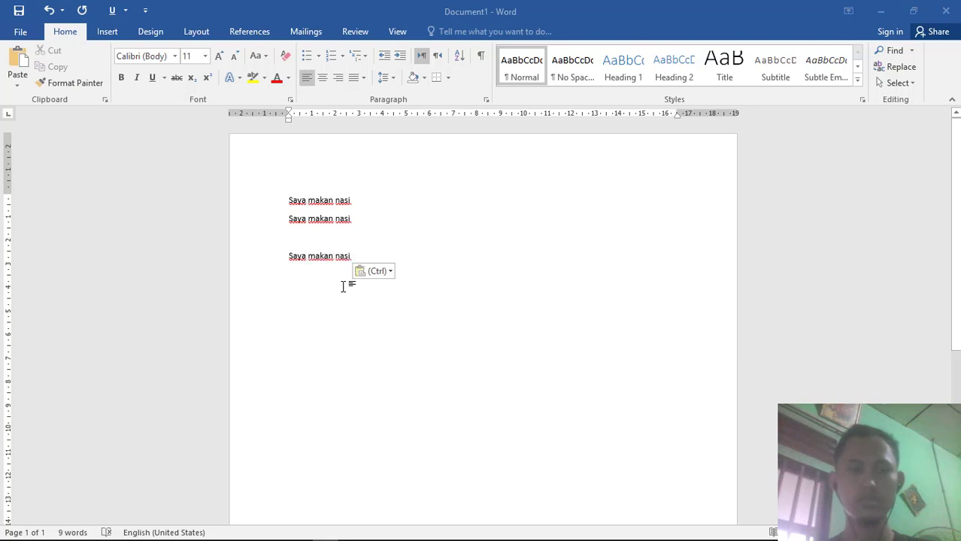
# - Delete the third copy of the sentence and the empty lines below the second sentence
pyautogui.press('BackSpace')
pyautogui.press('BackSpace')
pyautogui.press('BackSpace')
pyautogui.press('BackSpace')
pyautogui.press('BackSpace')
pyautogui.press('BackSpace')
pyautogui.press('BackSpace')
pyautogui.press('BackSpace')
pyautogui.press('BackSpace')
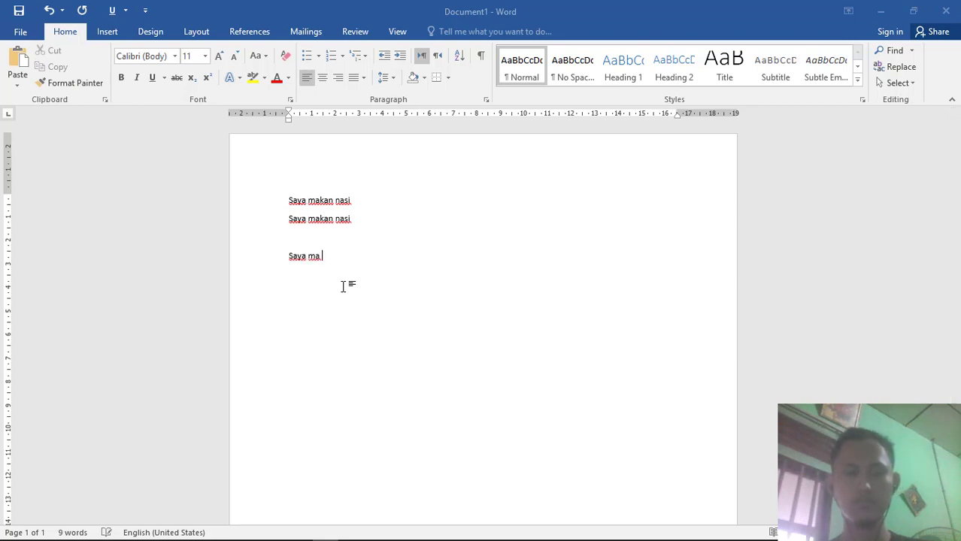
pyautogui.press('BackSpace')
pyautogui.press('BackSpace')
pyautogui.press('BackSpace')
pyautogui.press('BackSpace')
pyautogui.press('BackSpace')
pyautogui.press('BackSpace')
pyautogui.press('BackSpace')
pyautogui.press('BackSpace')
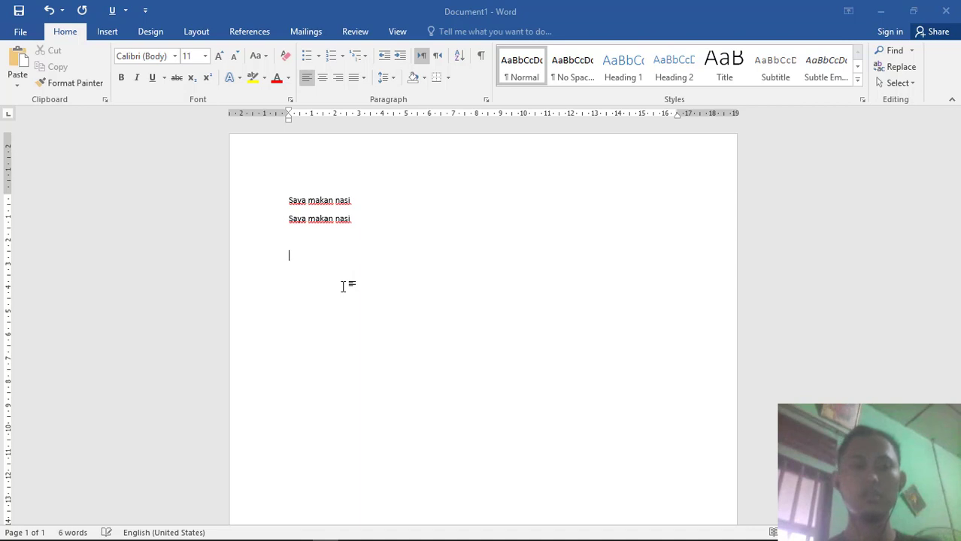
pyautogui.press('BackSpace')
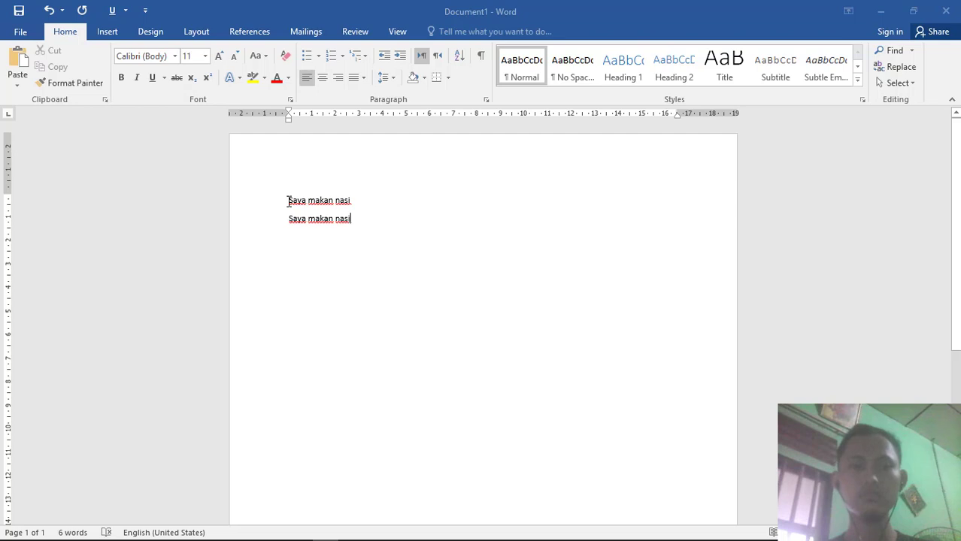
# - Change the font of both "Saya makan nasi" lines to Times New Roman
pyautogui.moveTo(289, 201); pyautogui.dragTo(380, 212)
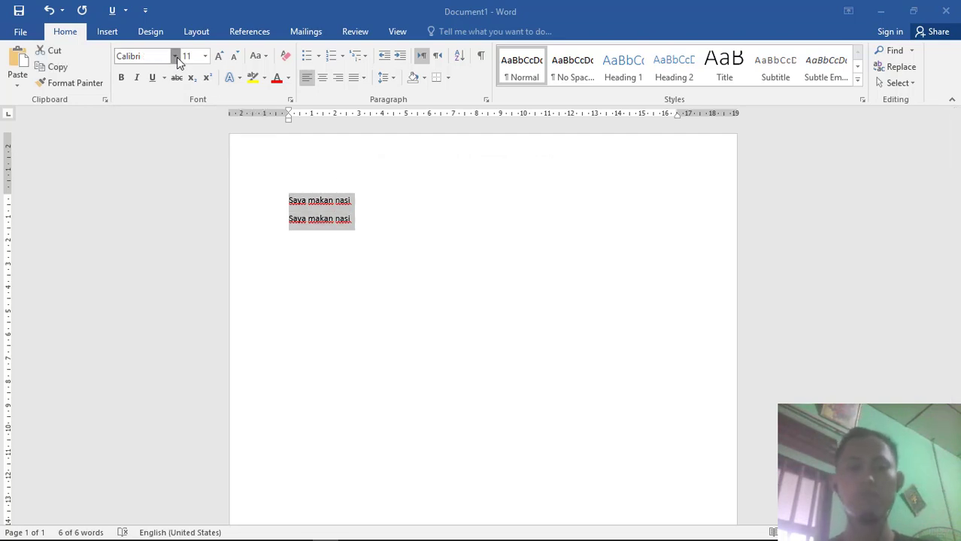
pyautogui.click(175, 57)
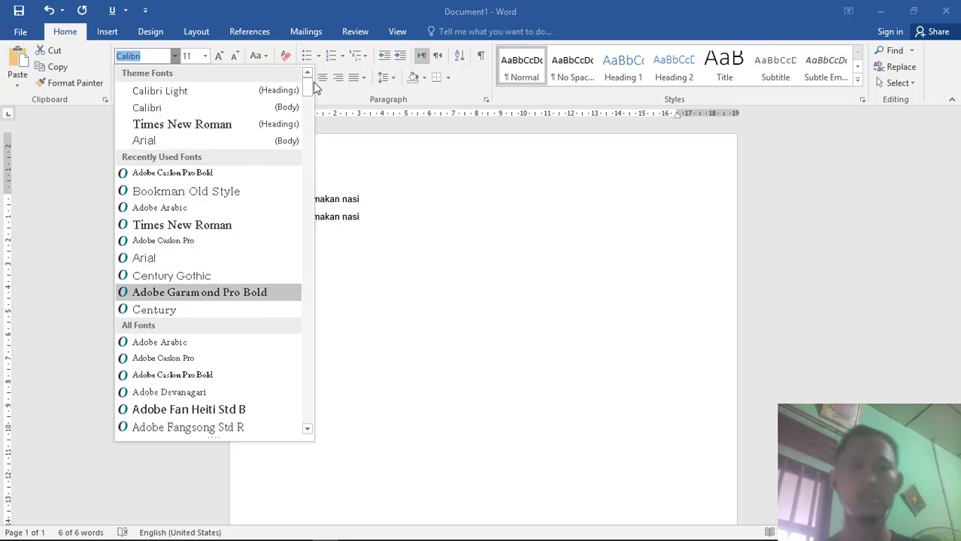
pyautogui.scroll(-15, 307, 143)
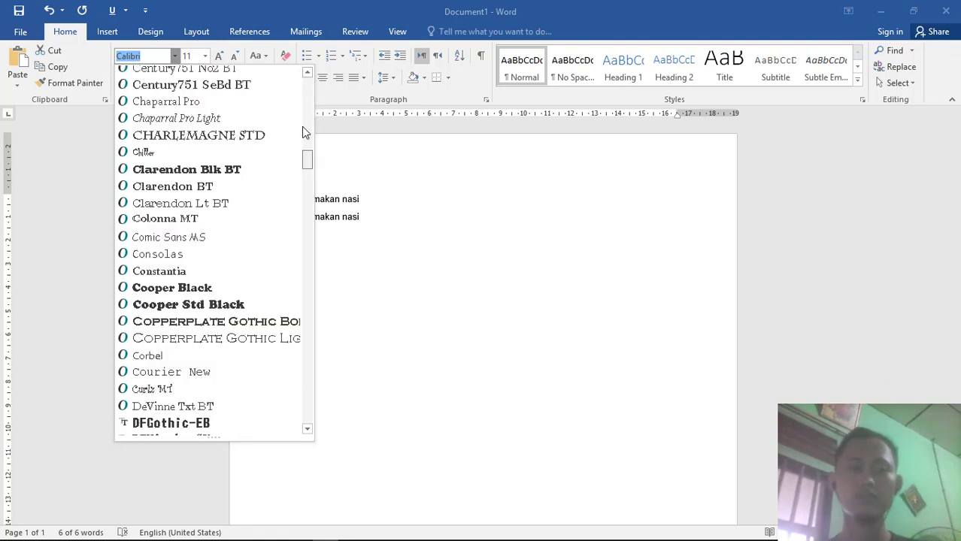
pyautogui.scroll(15, 303, 113)
pyautogui.scroll(2, 306, 87)
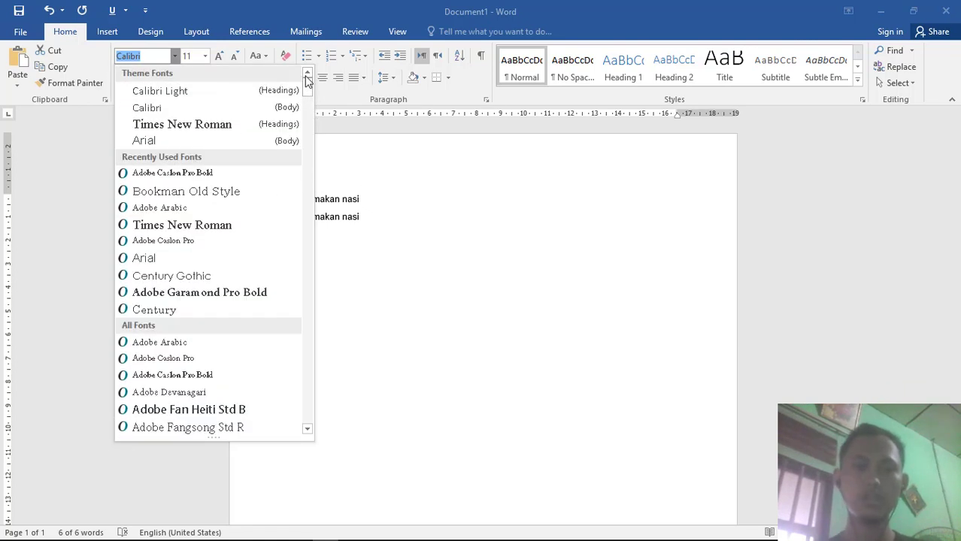
pyautogui.click(222, 126)
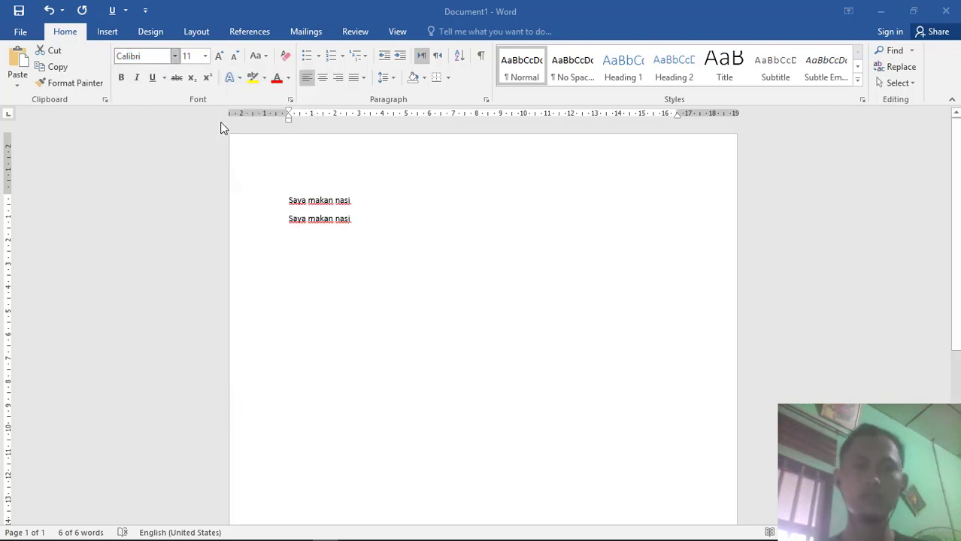
pyautogui.click(375, 279)
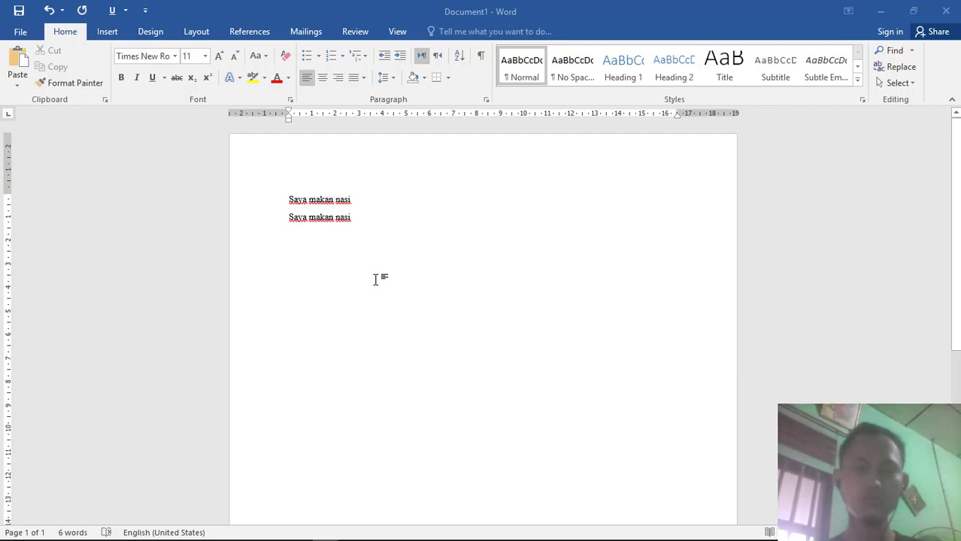
# - Format both "Saya makan nasi" lines as bold and italic
pyautogui.tripleClick(271, 197)
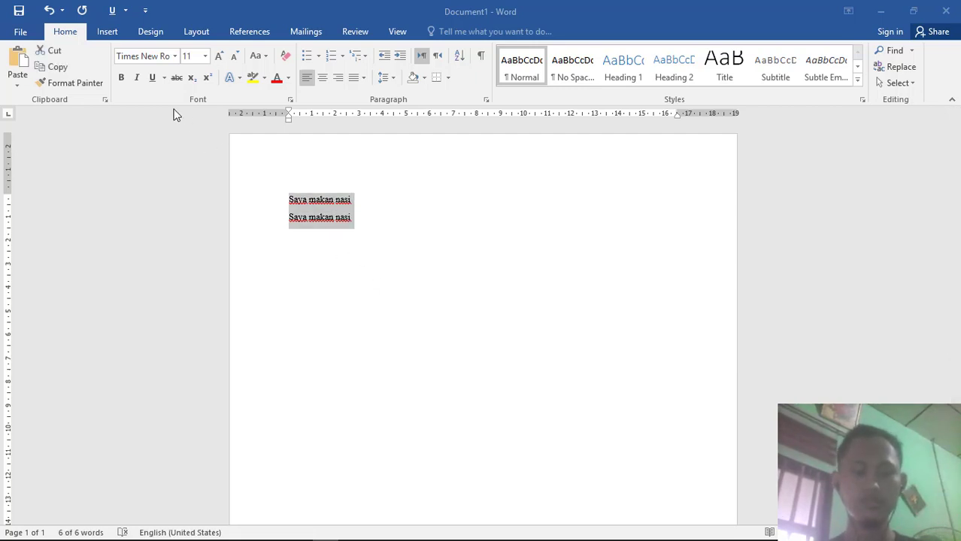
pyautogui.click(122, 78)
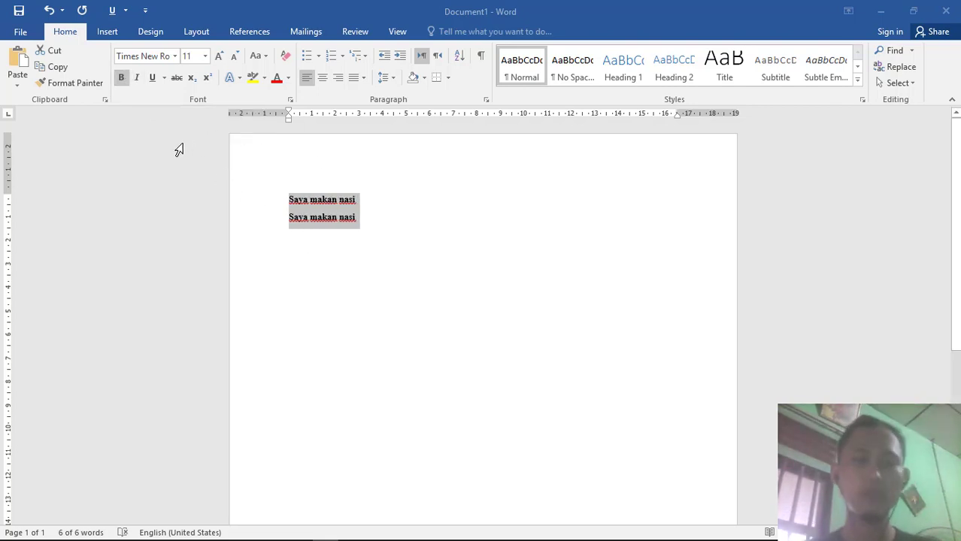
pyautogui.click(136, 78)
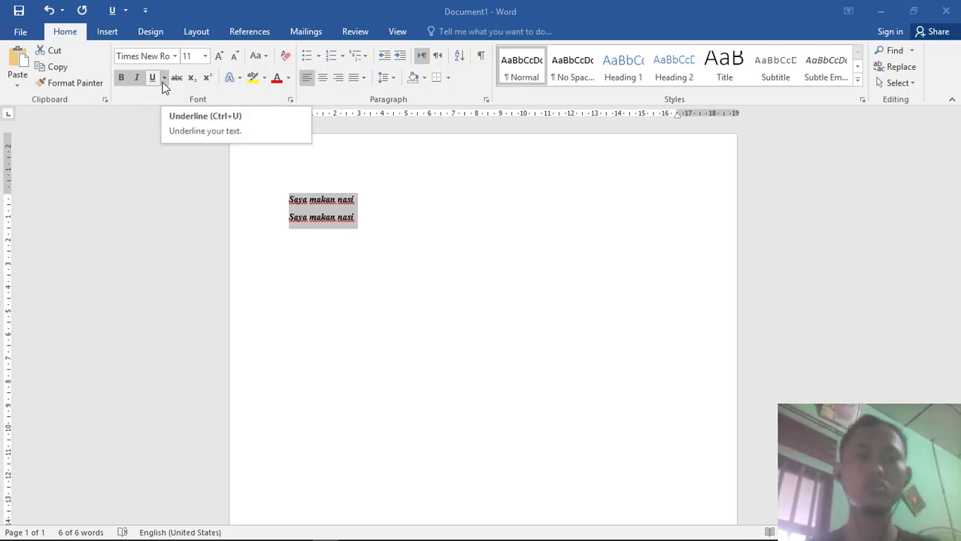
# - Apply a dotted underline to both "Saya makan nasi" lines
pyautogui.click(163, 81)
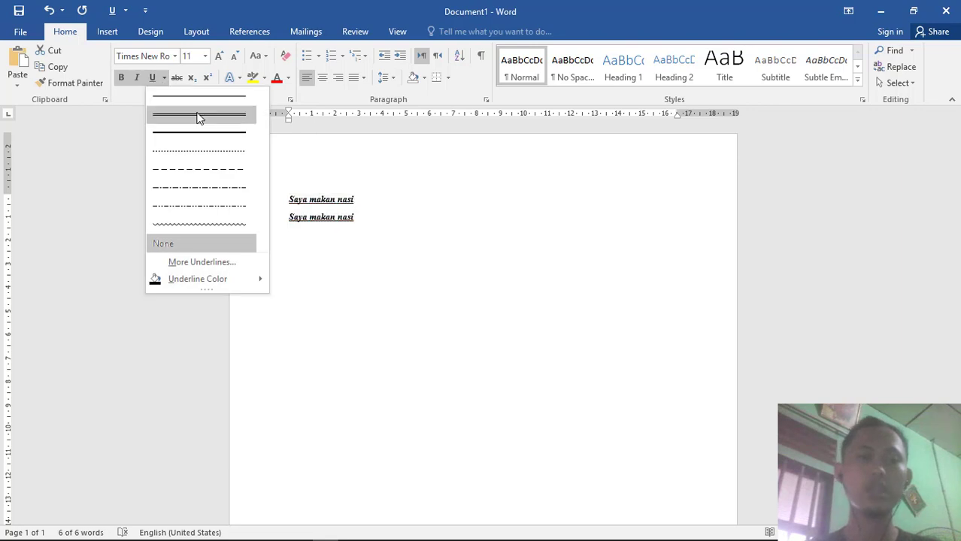
pyautogui.click(210, 156)
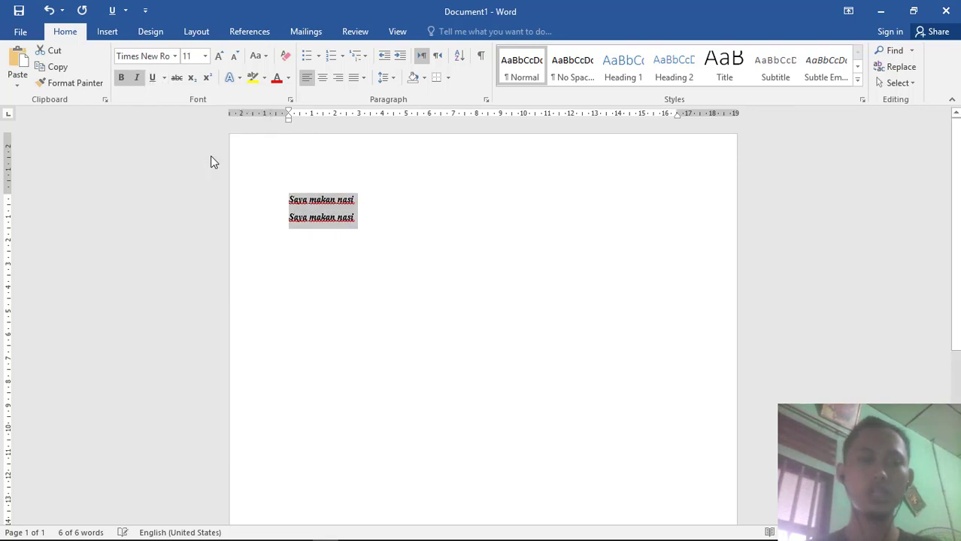
pyautogui.click(362, 391)
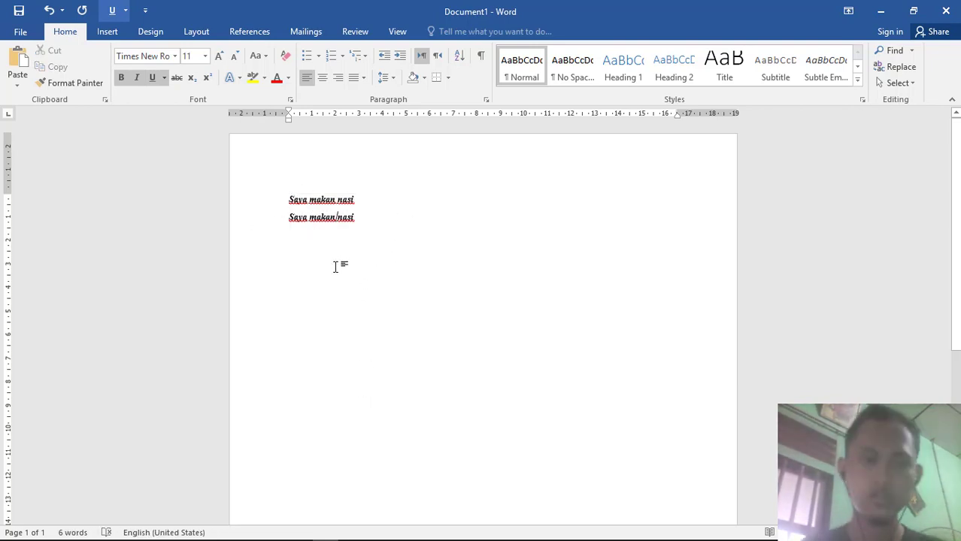
# - Set the font size of both "Saya makan nasi" lines to 16
pyautogui.hotkey('ctrl', 'a')
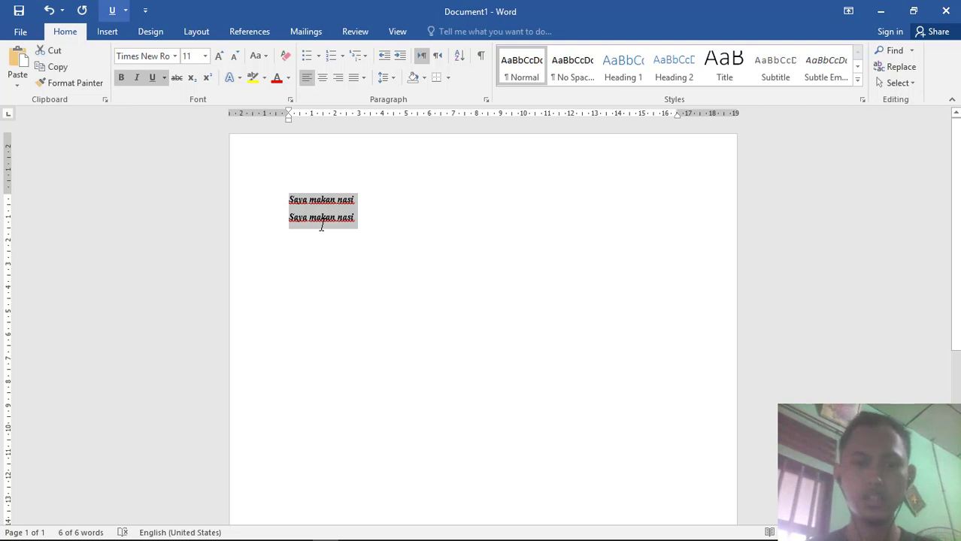
pyautogui.click(203, 57)
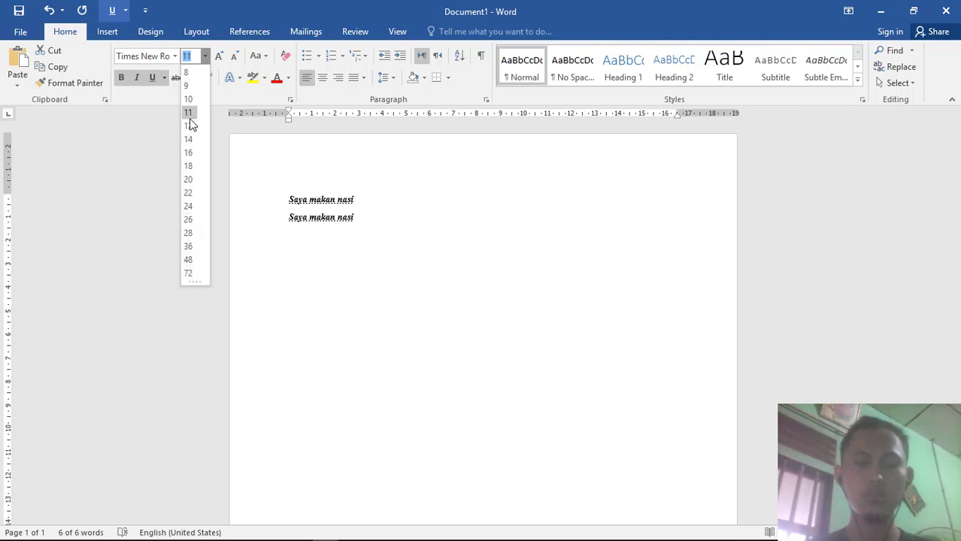
pyautogui.click(188, 154)
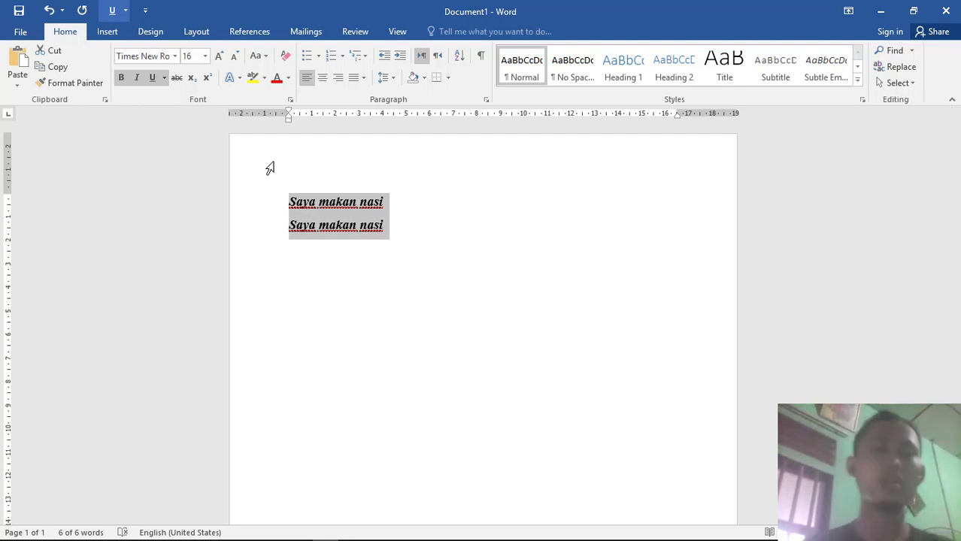
# - Increase the font size of both sentences stepwise from the preset list up to 28
pyautogui.click(220, 63)
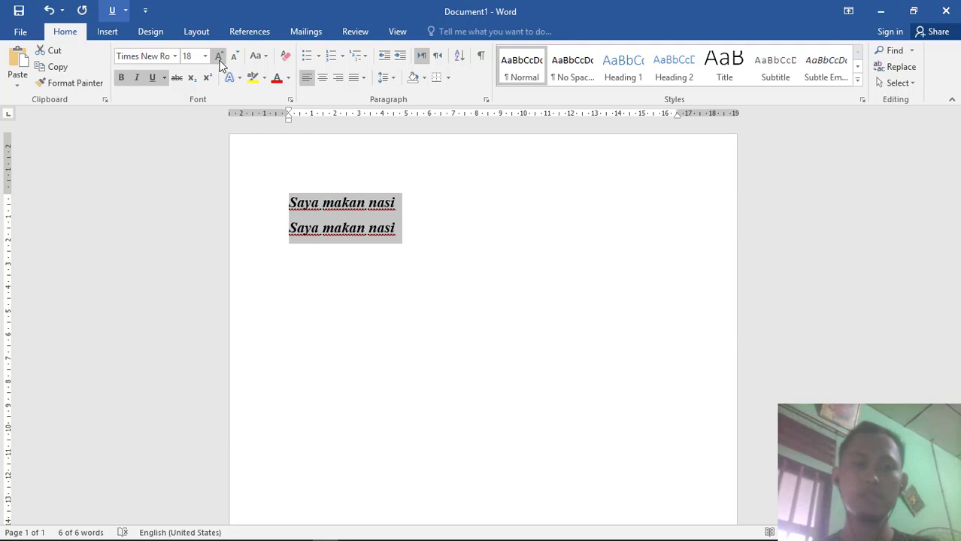
pyautogui.click(220, 63)
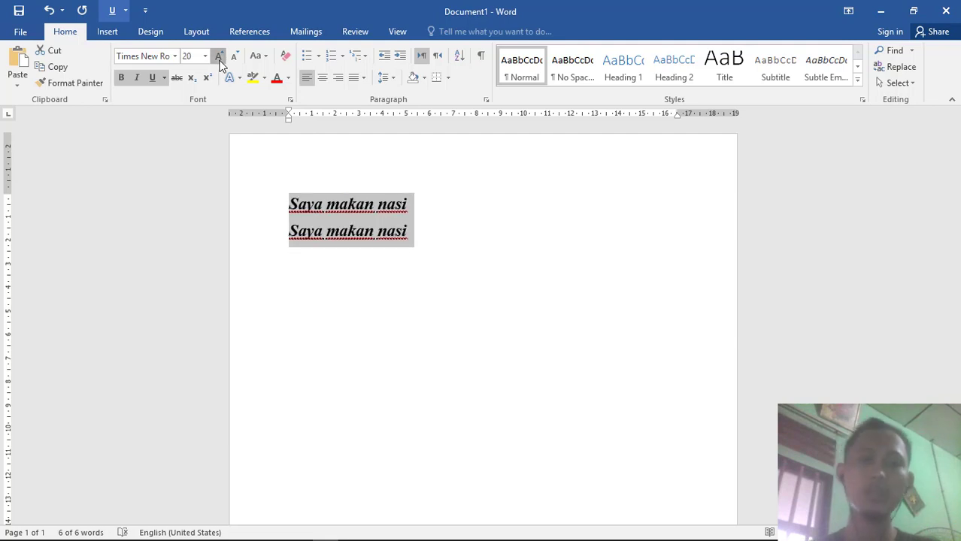
pyautogui.click(219, 63)
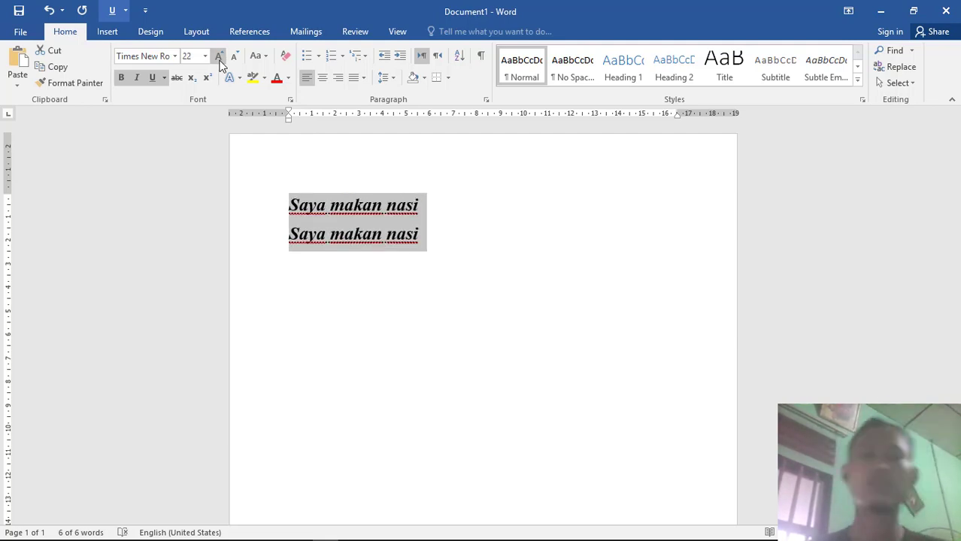
pyautogui.click(219, 63)
pyautogui.click(220, 63)
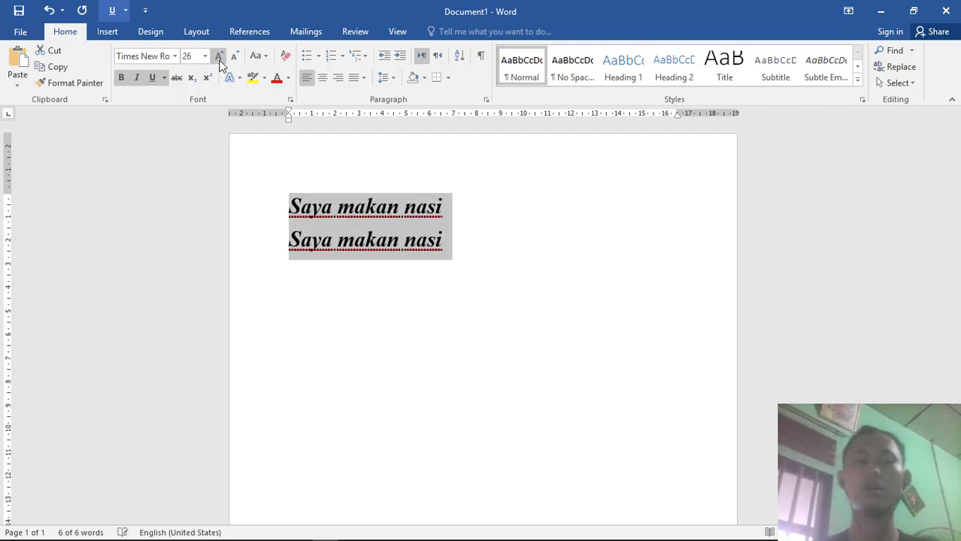
pyautogui.click(219, 64)
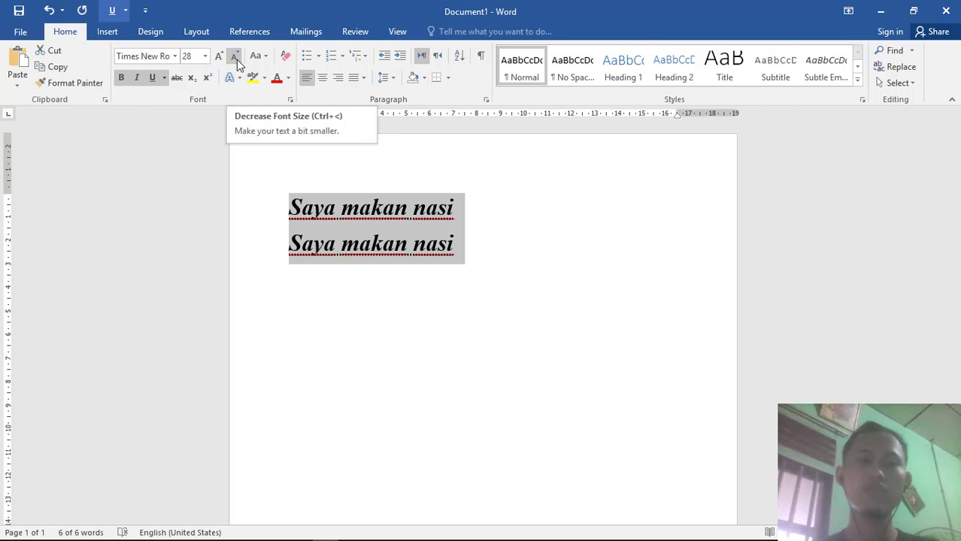
# - Decrease the font size of both sentences stepwise to 22
pyautogui.click(234, 60)
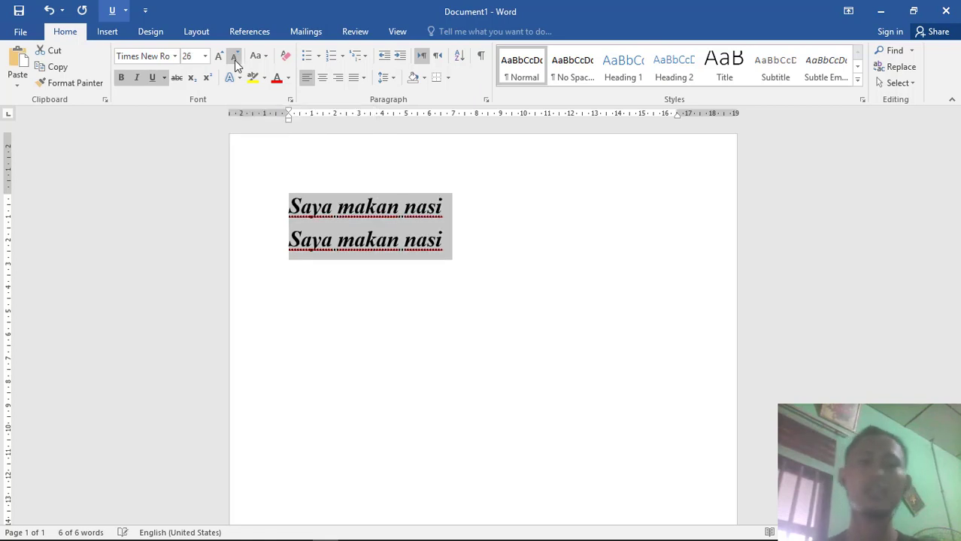
pyautogui.click(235, 60)
pyautogui.click(234, 60)
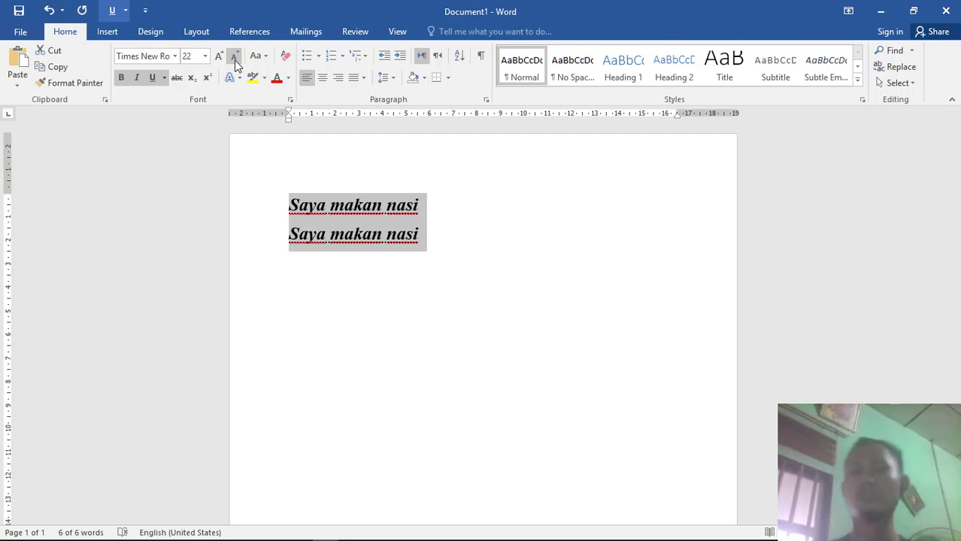
# - Apply strikethrough to both "Saya makan nasi" lines and clear the selection
pyautogui.click(180, 79)
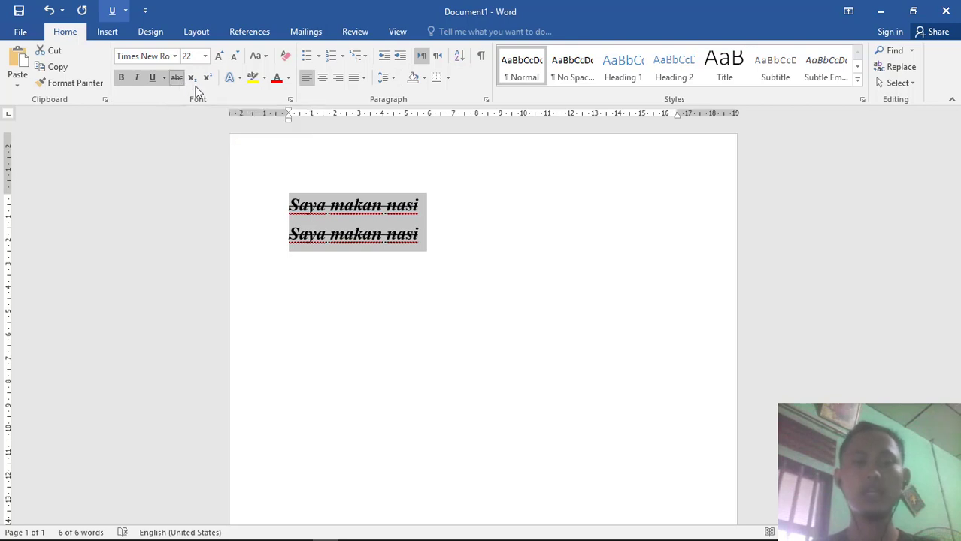
pyautogui.click(262, 204)
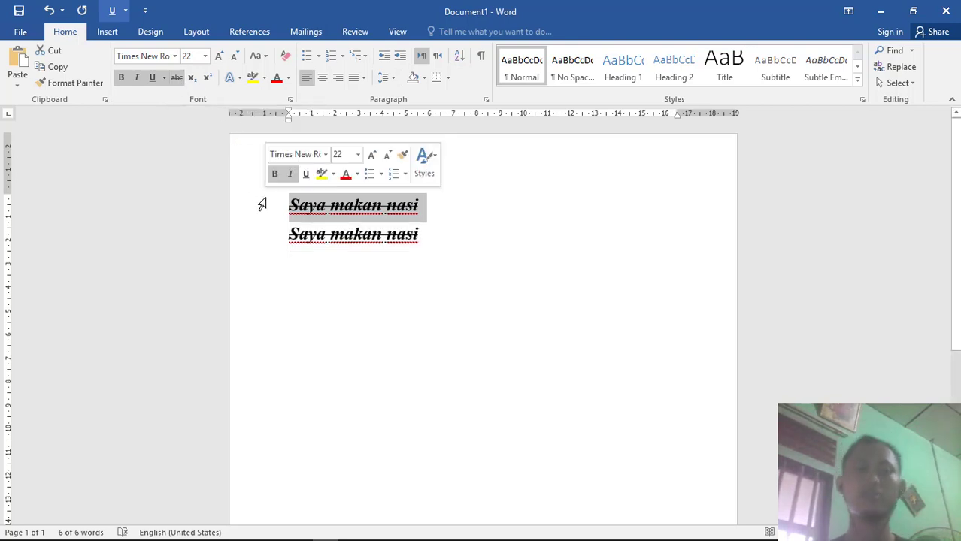
pyautogui.click(302, 310)
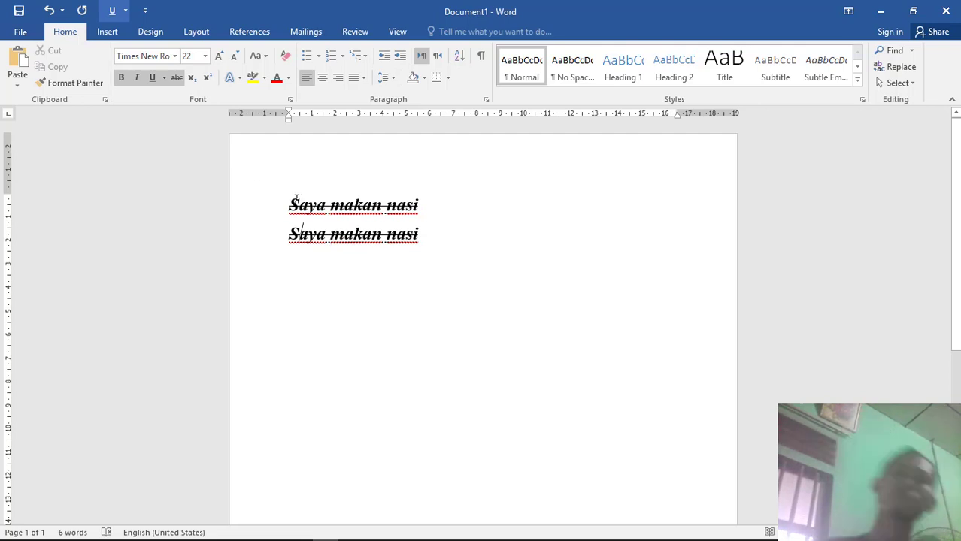
# - Format the whole first "Saya makan nasi" line as subscript
pyautogui.moveTo(290, 205); pyautogui.dragTo(433, 200)
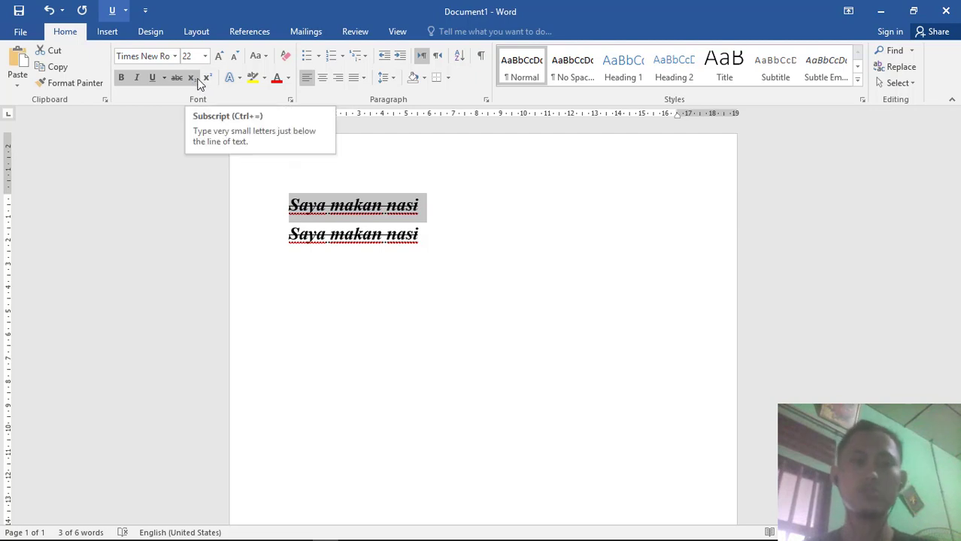
pyautogui.click(194, 80)
pyautogui.click(196, 82)
pyautogui.click(194, 80)
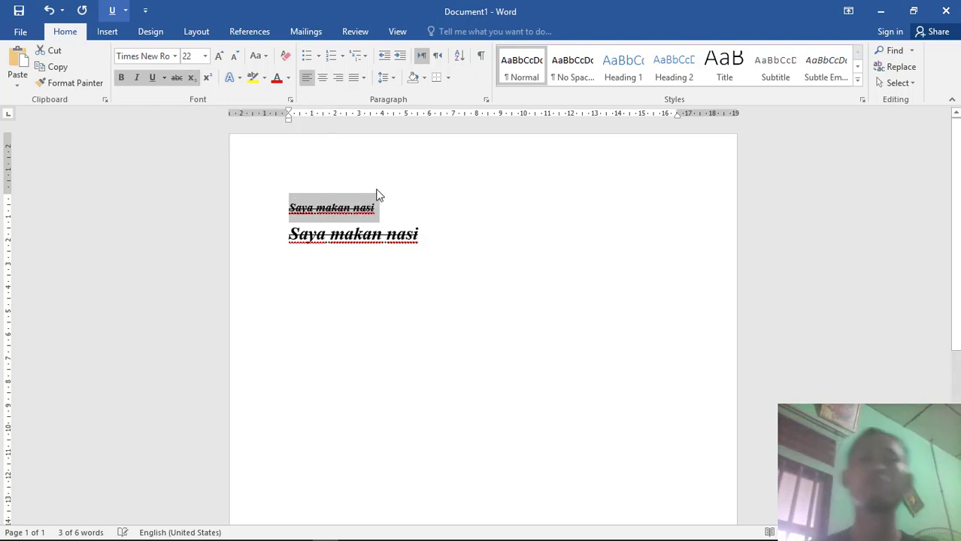
pyautogui.click(421, 233)
pyautogui.doubleClick(410, 234)
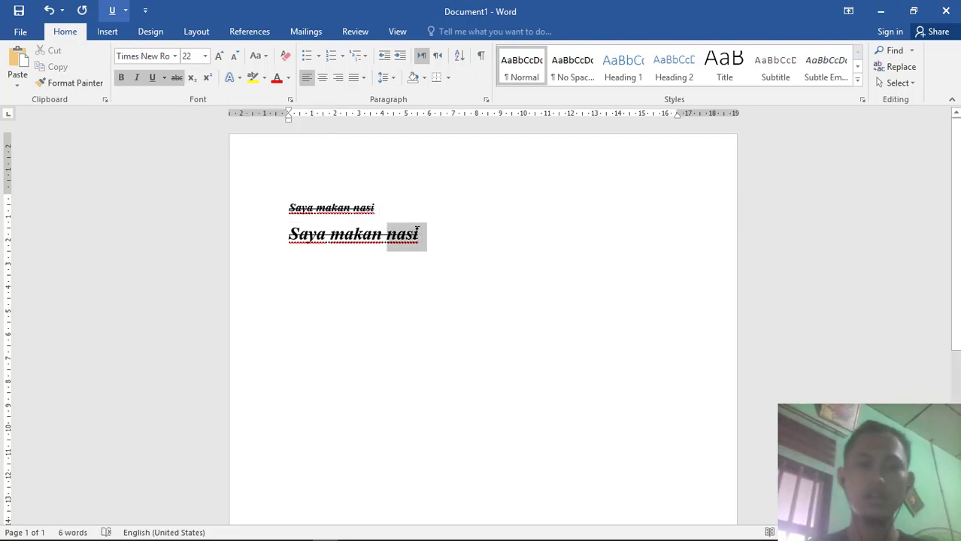
pyautogui.moveTo(418, 234); pyautogui.dragTo(426, 234)
pyautogui.doubleClick(414, 234)
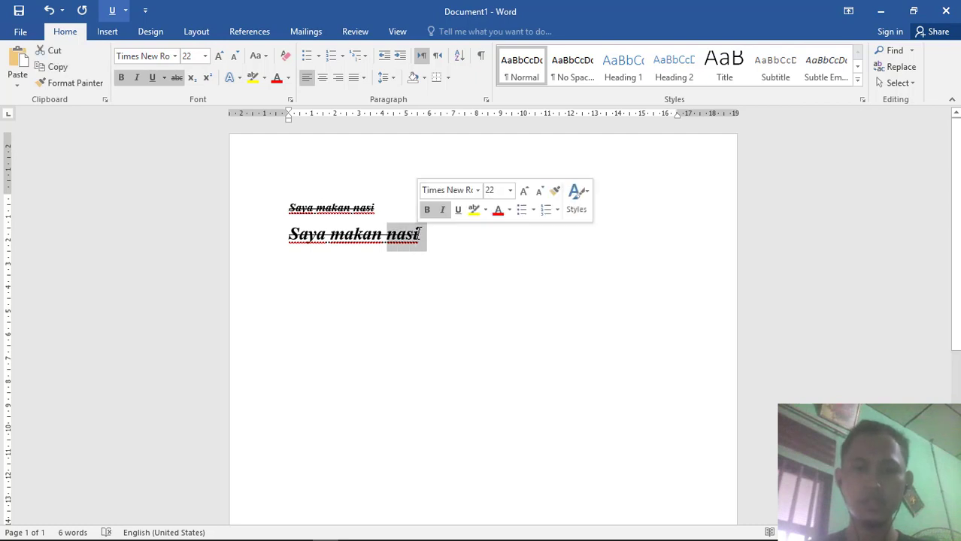
pyautogui.click(419, 234)
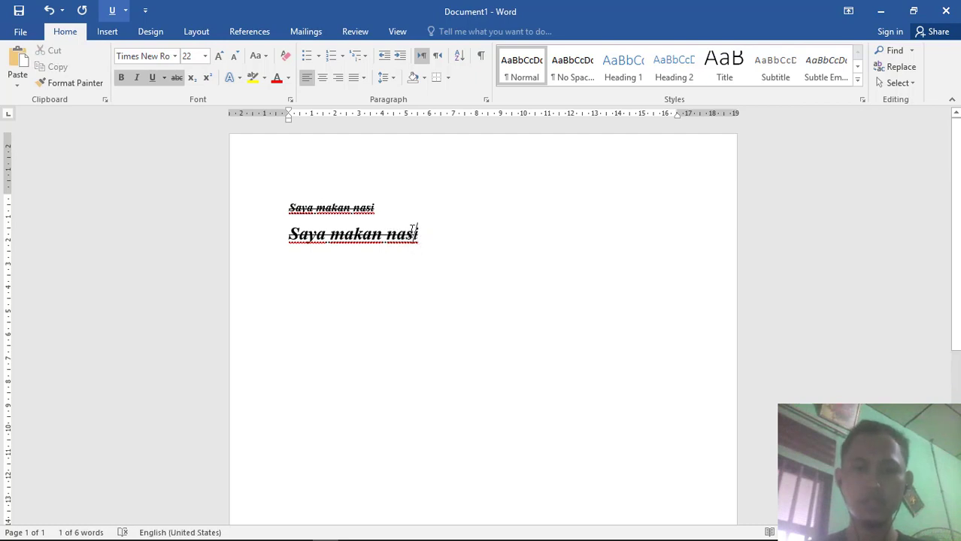
# - Try superscript on the letters "si" ending the first line and return them to subscript
pyautogui.doubleClick(375, 208)
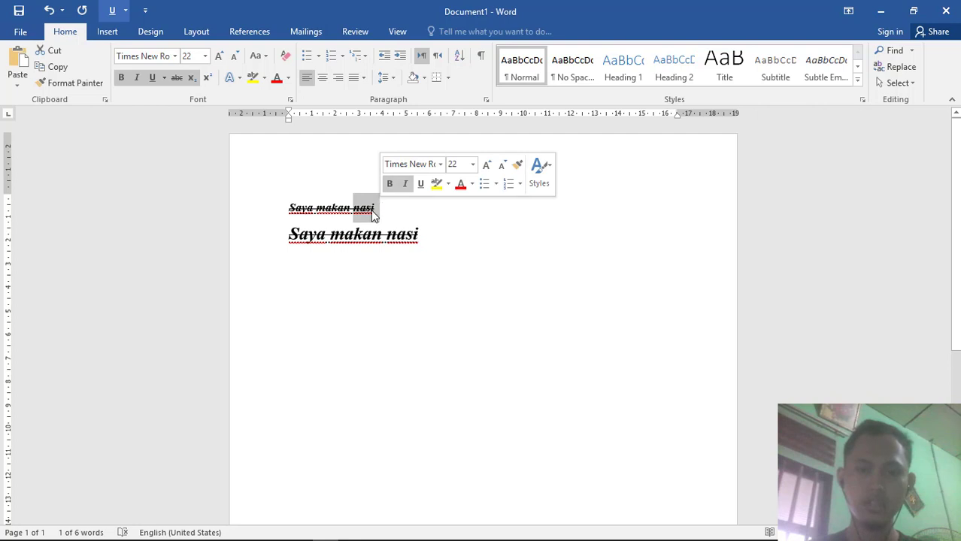
pyautogui.click(372, 209)
pyautogui.moveTo(373, 208); pyautogui.dragTo(366, 209)
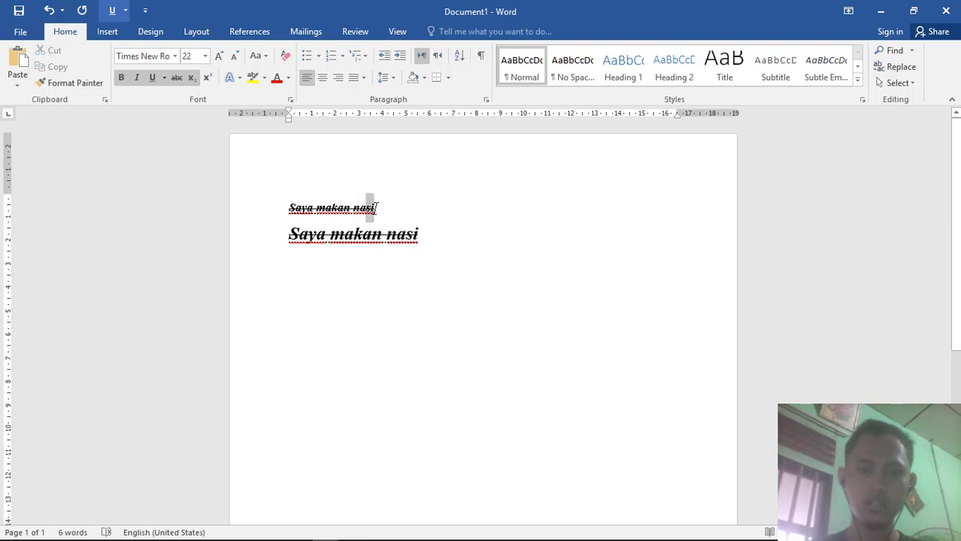
pyautogui.click(209, 80)
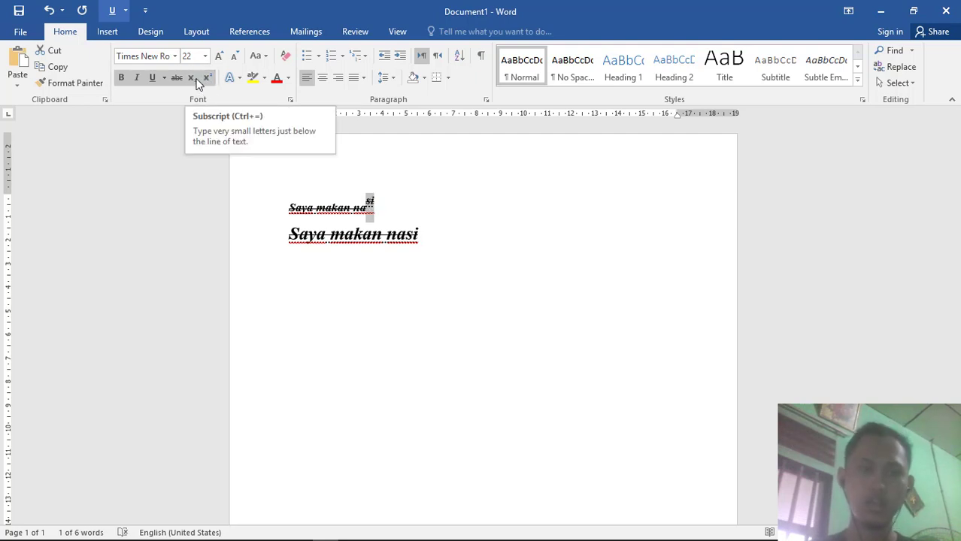
pyautogui.click(196, 80)
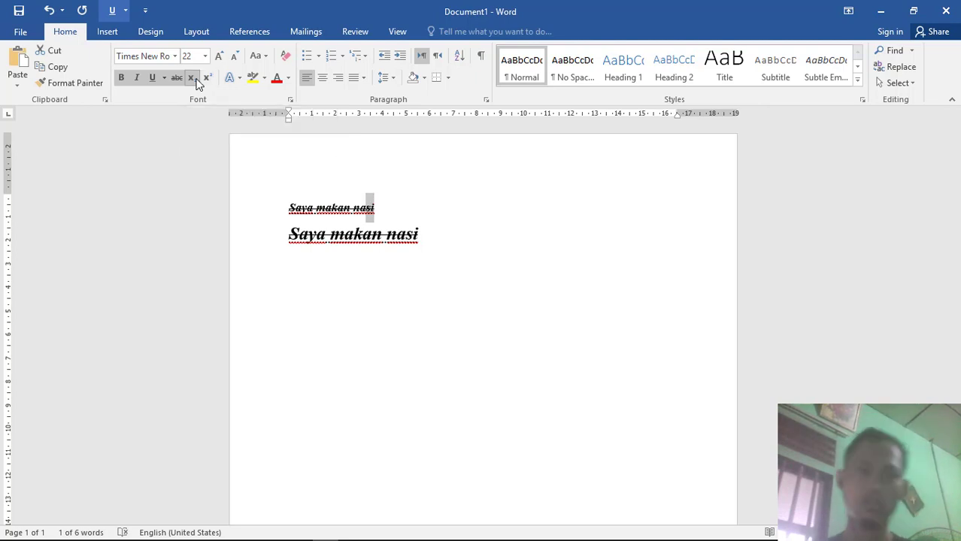
pyautogui.click(196, 80)
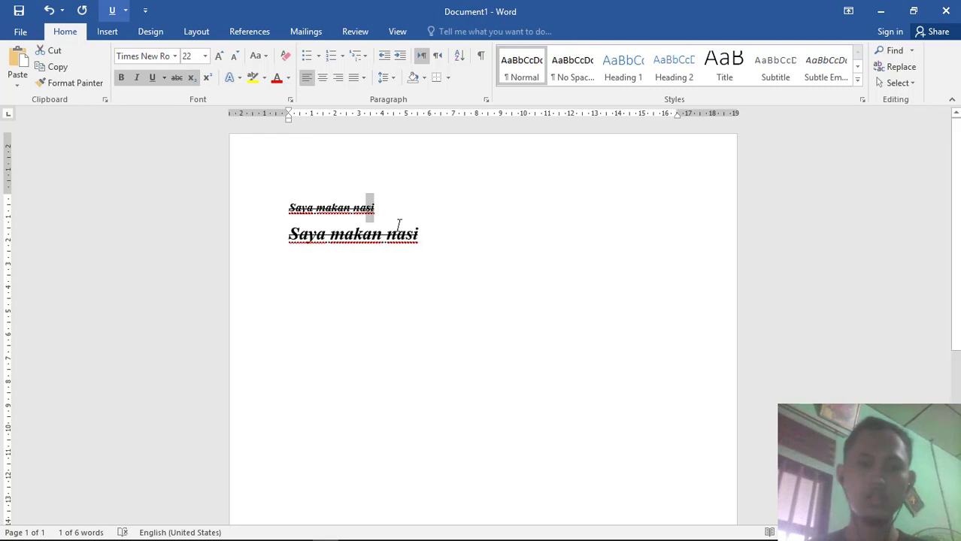
# - Make the letters "si" ending the second line superscript and give them the blue shadowed text effect
pyautogui.moveTo(406, 235); pyautogui.dragTo(422, 236)
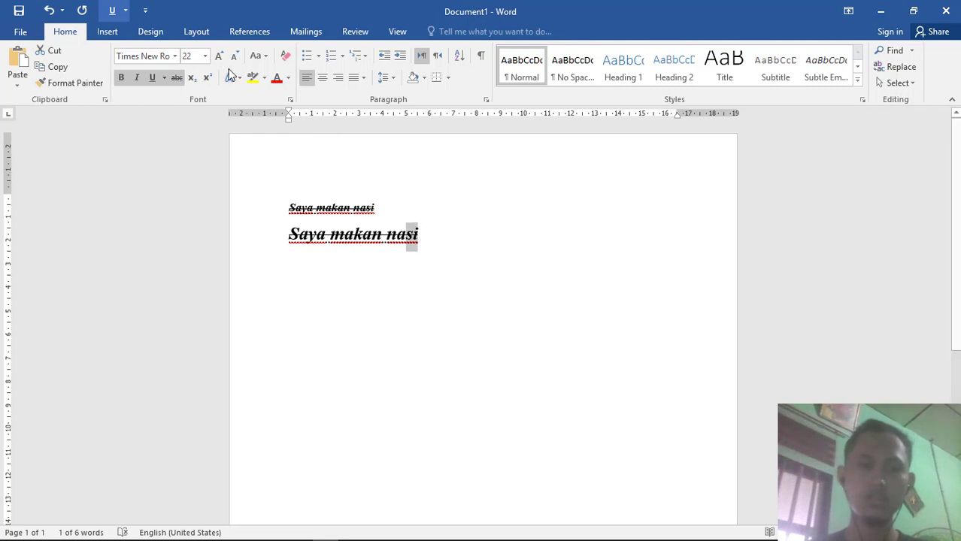
pyautogui.click(193, 76)
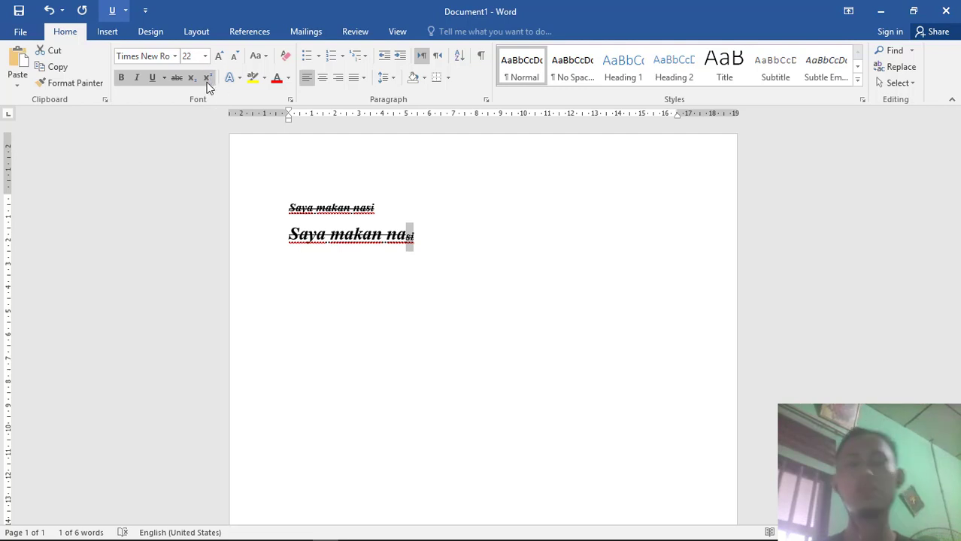
pyautogui.click(208, 78)
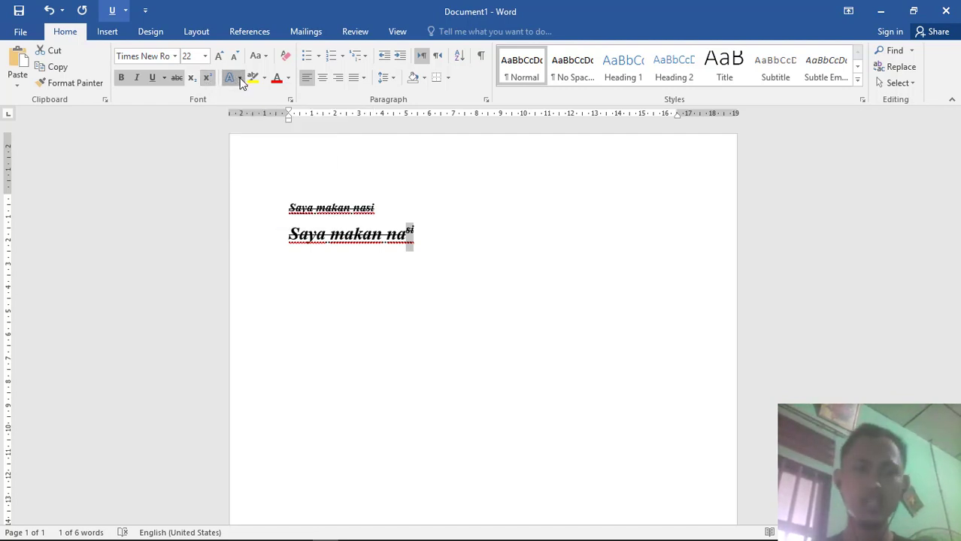
pyautogui.click(241, 79)
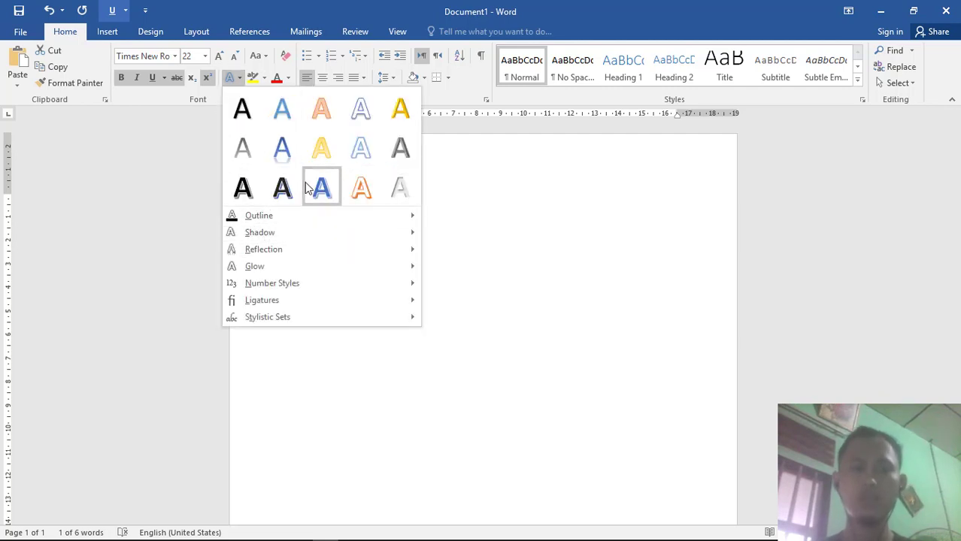
pyautogui.click(321, 193)
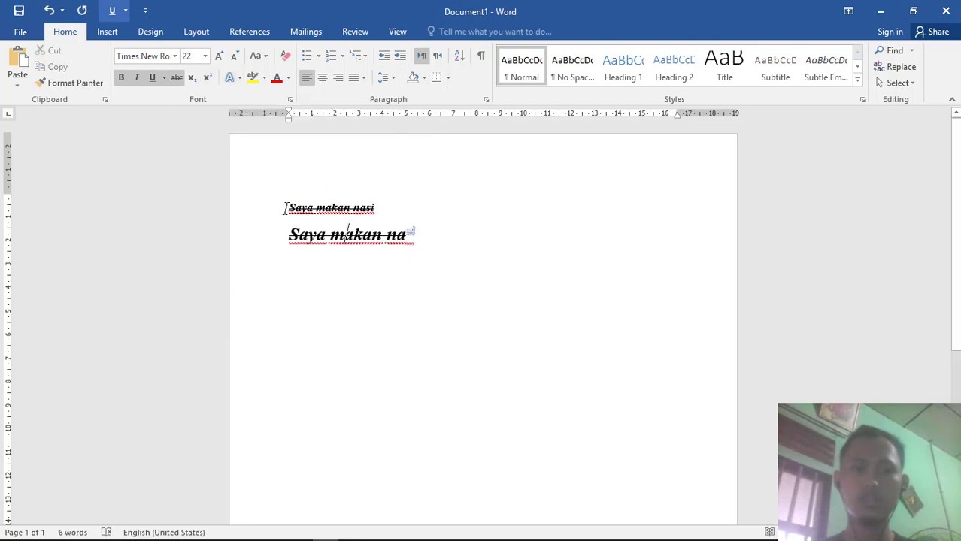
# - Apply the orange outlined text effect to both "Saya makan nasi" lines
pyautogui.moveTo(287, 209); pyautogui.dragTo(426, 272)
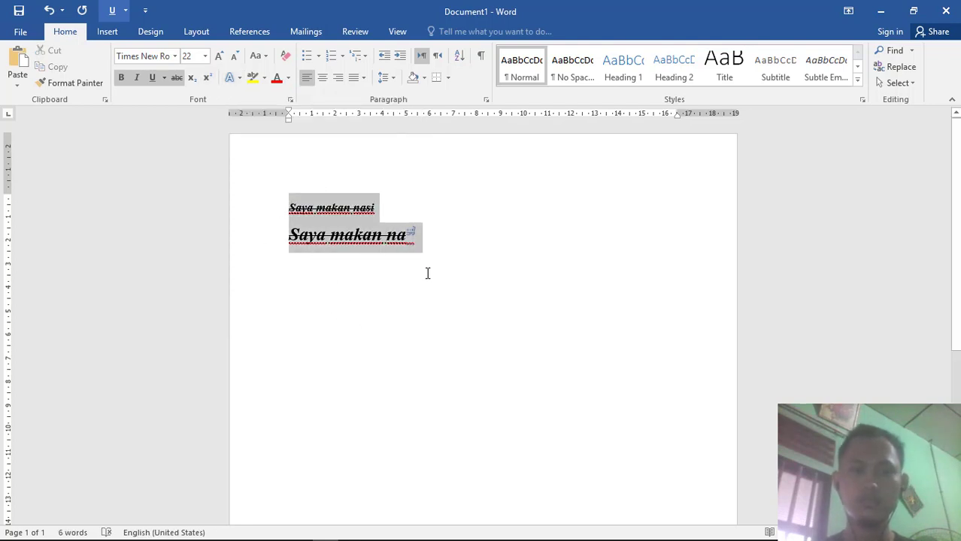
pyautogui.click(233, 81)
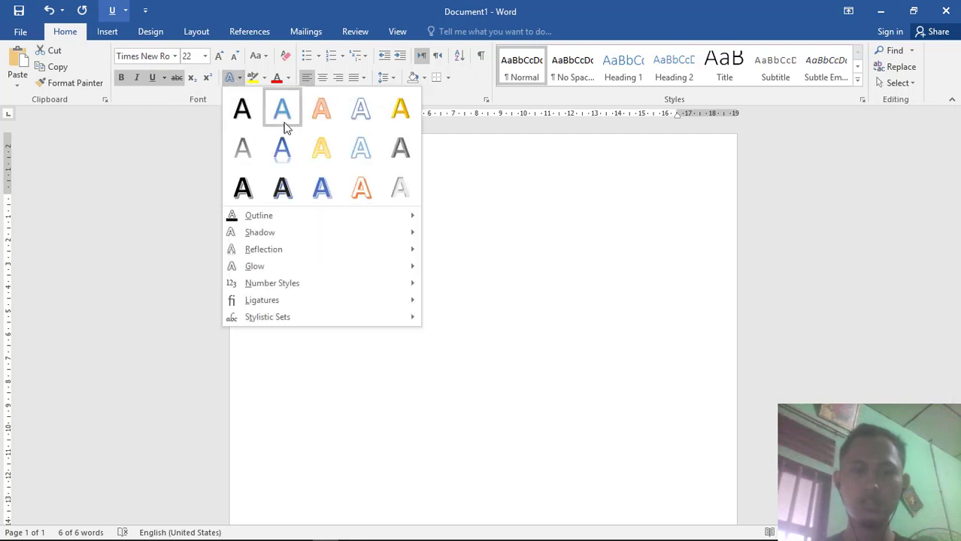
pyautogui.click(324, 113)
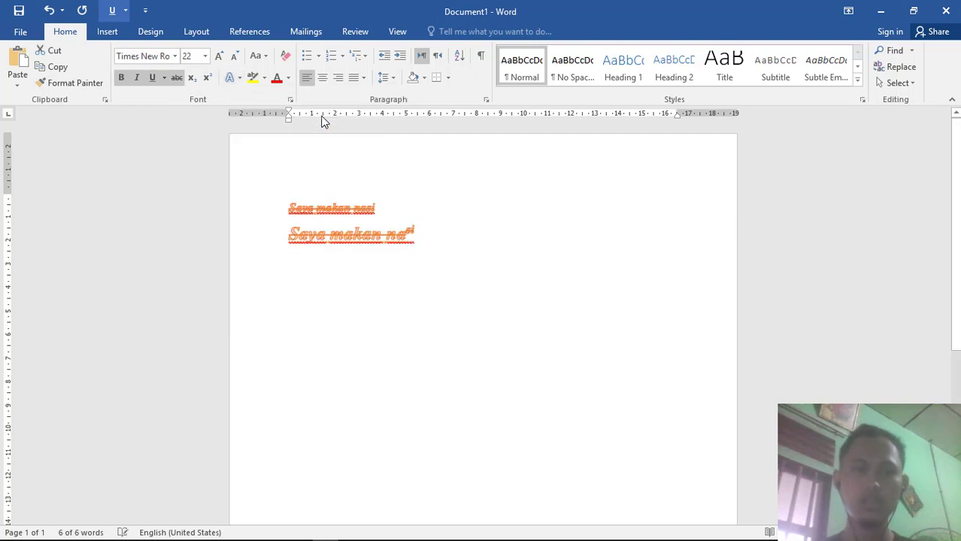
pyautogui.click(440, 347)
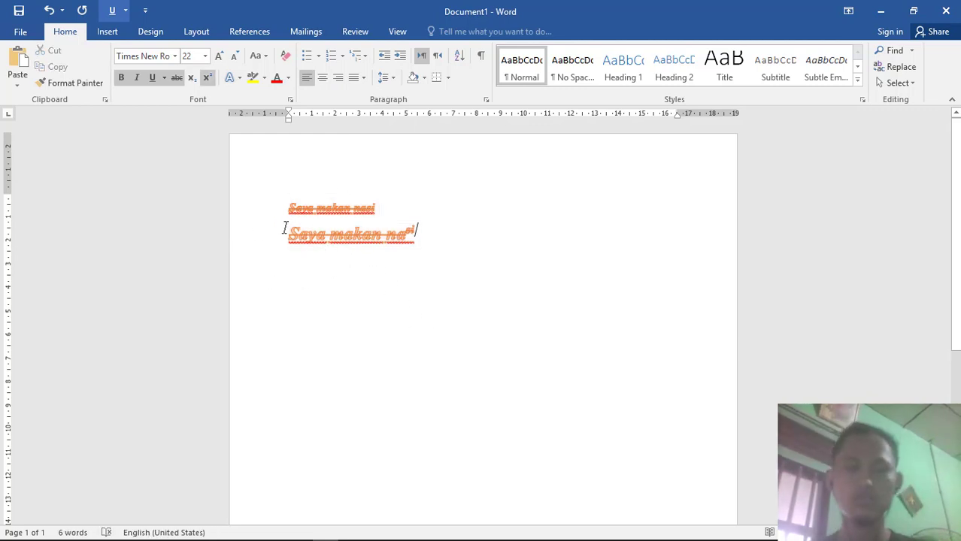
# - Highlight both "Saya makan nasi" lines in yellow
pyautogui.moveTo(288, 201); pyautogui.dragTo(436, 262)
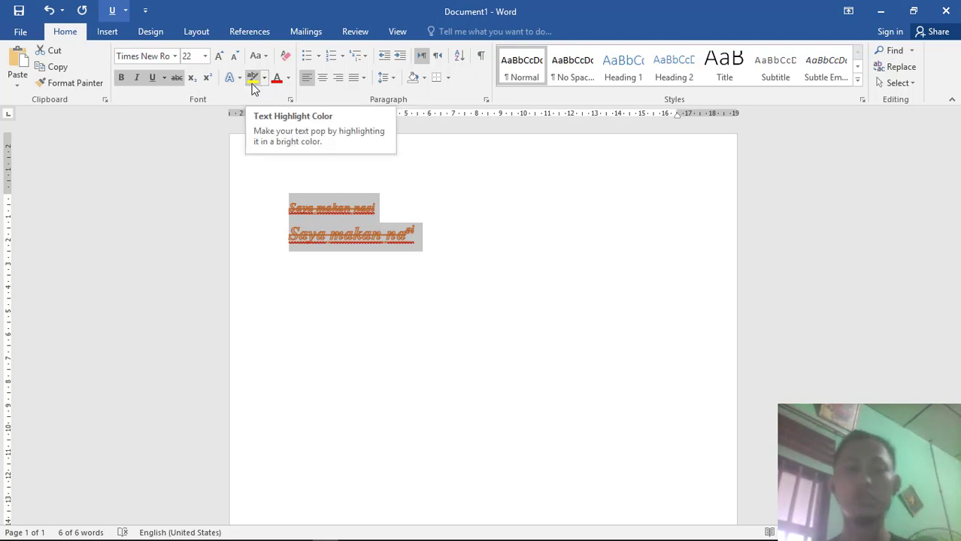
pyautogui.click(253, 81)
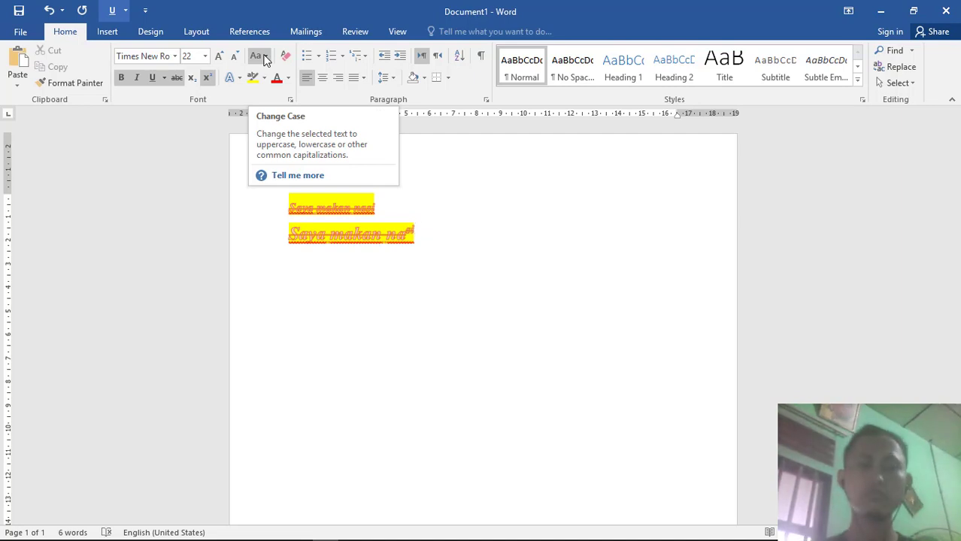
# - Try sentence case on the word "nasi" ending the second line
pyautogui.click(265, 60)
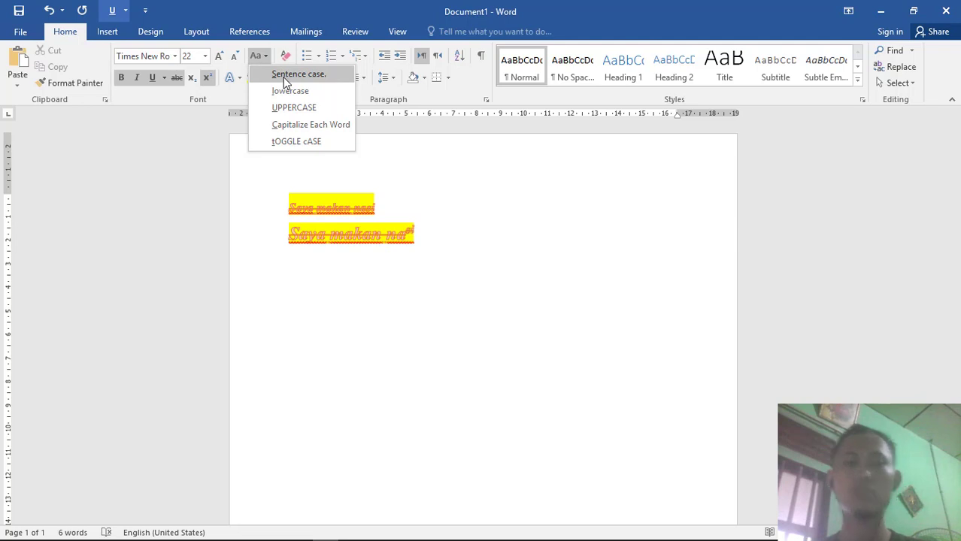
pyautogui.click(283, 77)
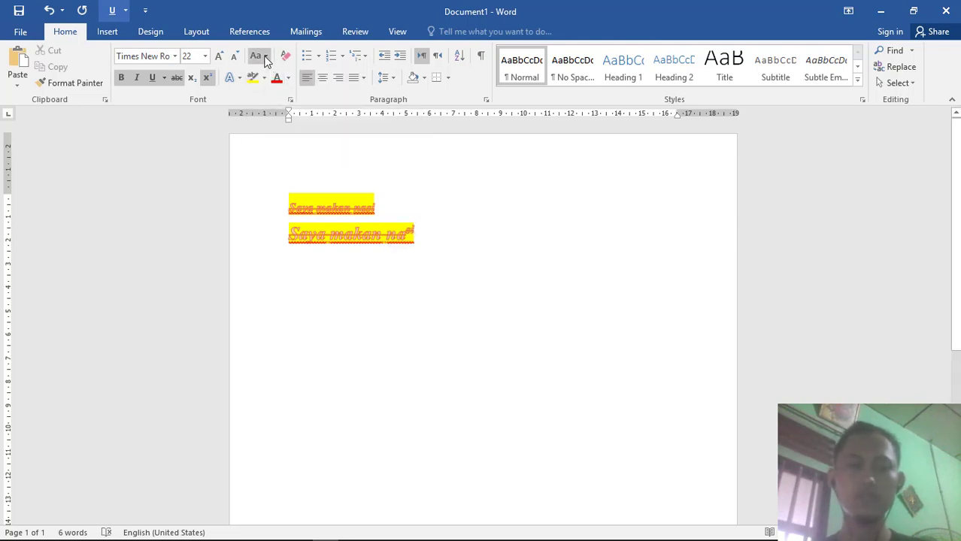
pyautogui.click(265, 58)
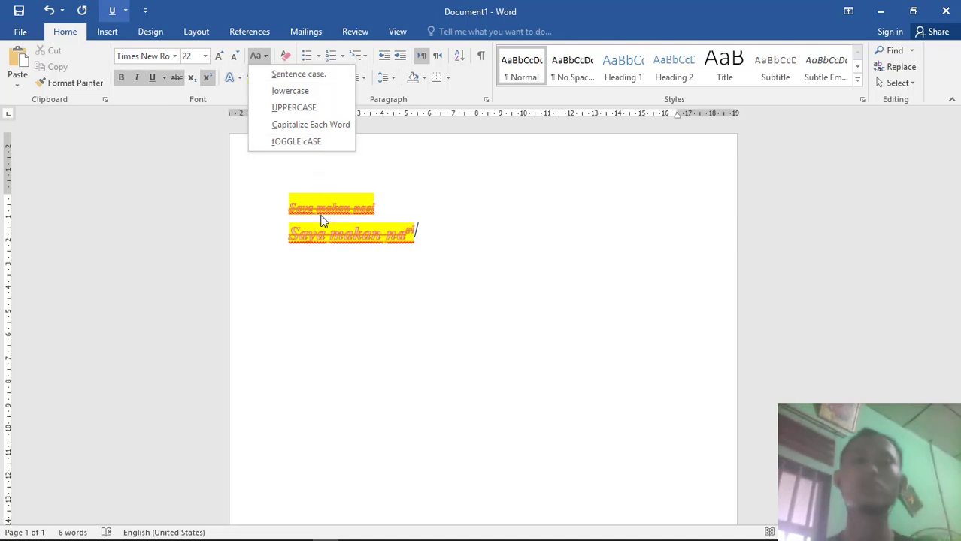
pyautogui.click(325, 261)
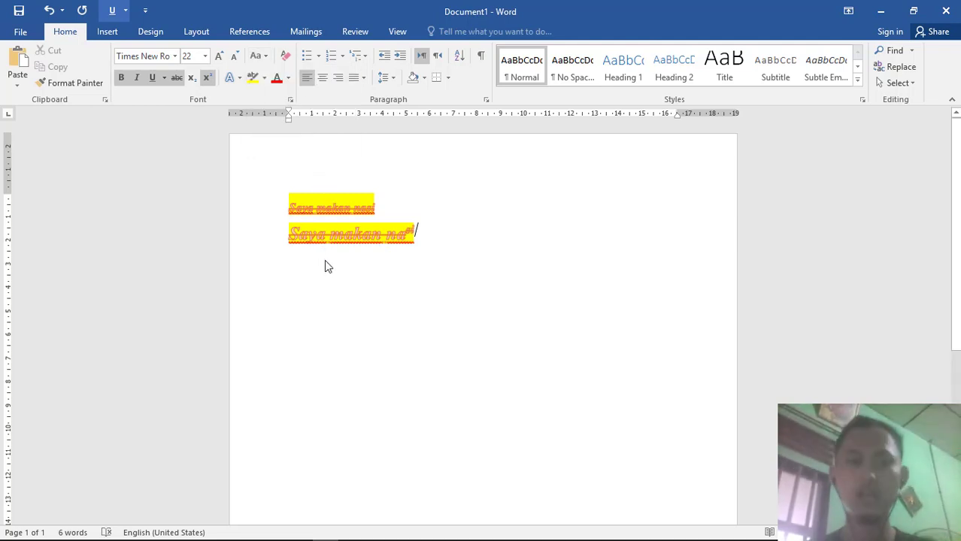
# - Toggle the case of the word "nasi" ending the second line so it reads "NASI"
pyautogui.click(267, 58)
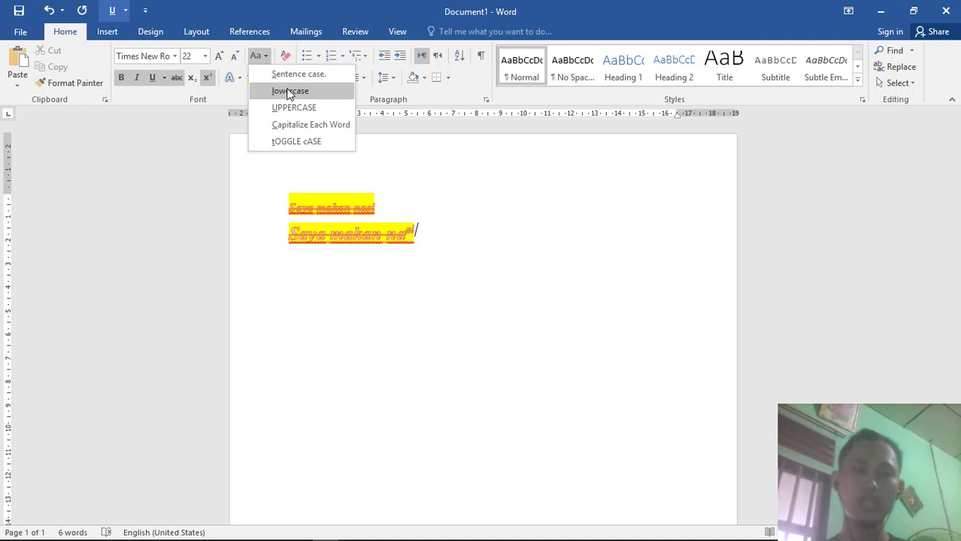
pyautogui.click(301, 143)
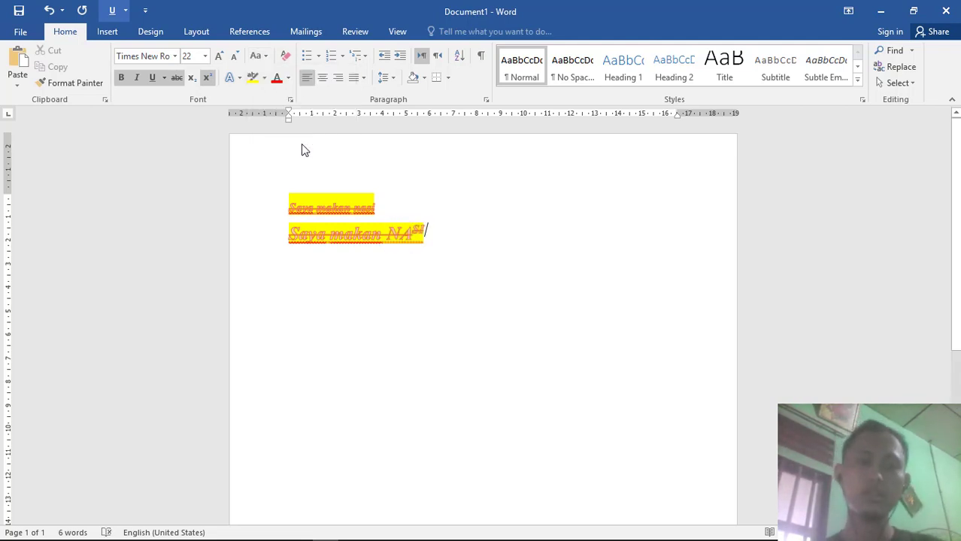
pyautogui.click(267, 57)
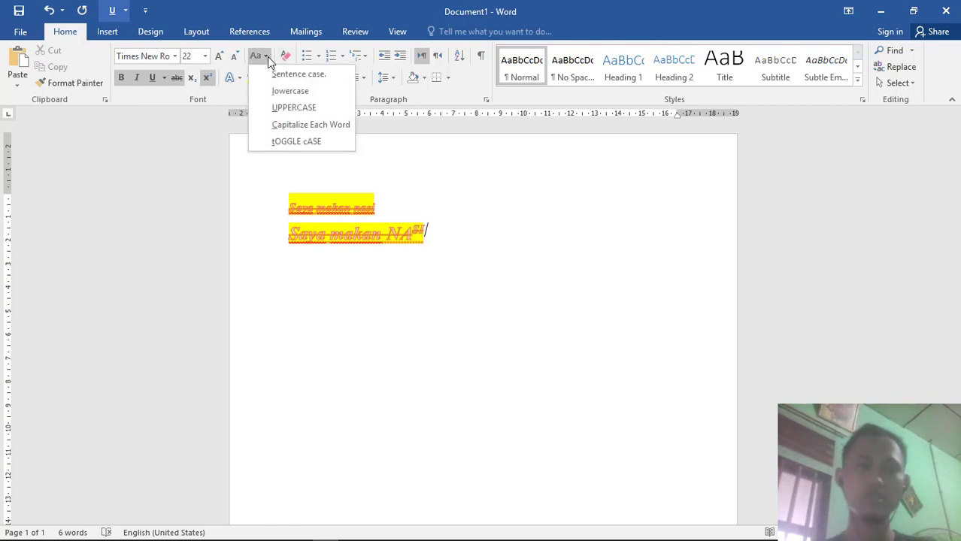
pyautogui.click(264, 217)
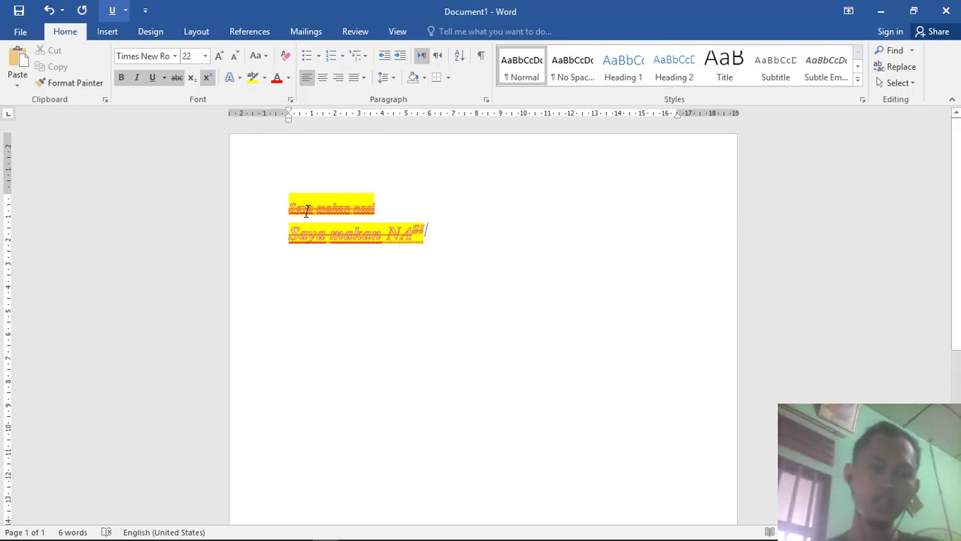
# - Set the font colour of both lines to black, and clear all their formatting
pyautogui.hotkey('ctrl', 'a')
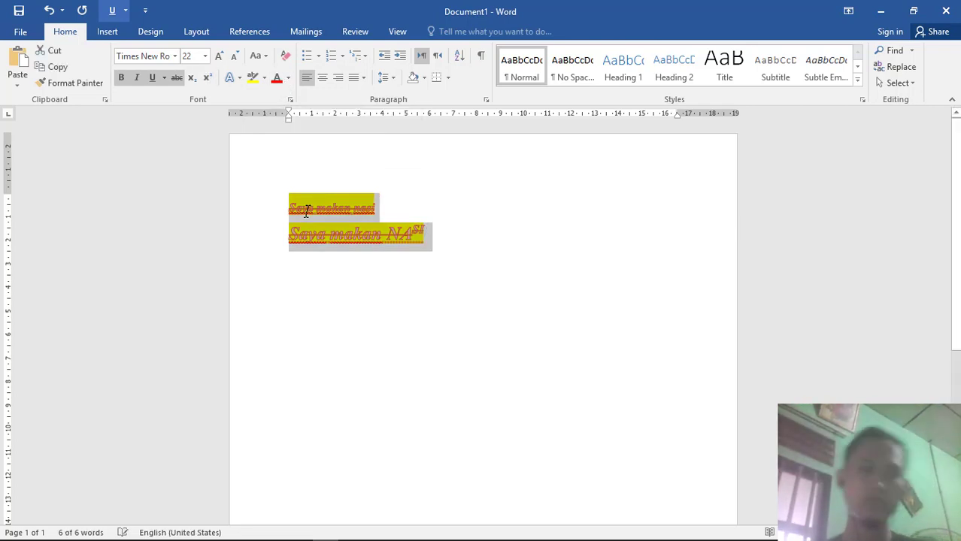
pyautogui.click(288, 77)
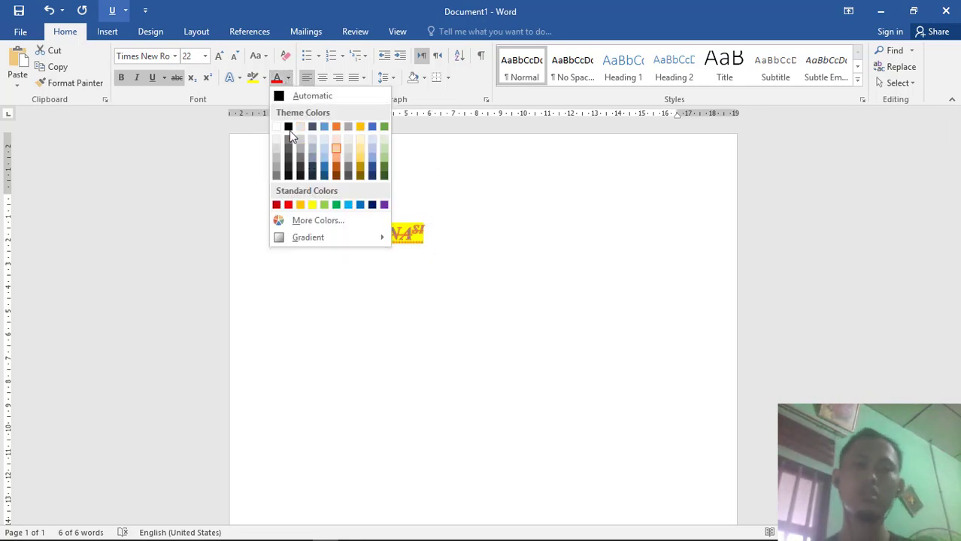
pyautogui.click(288, 127)
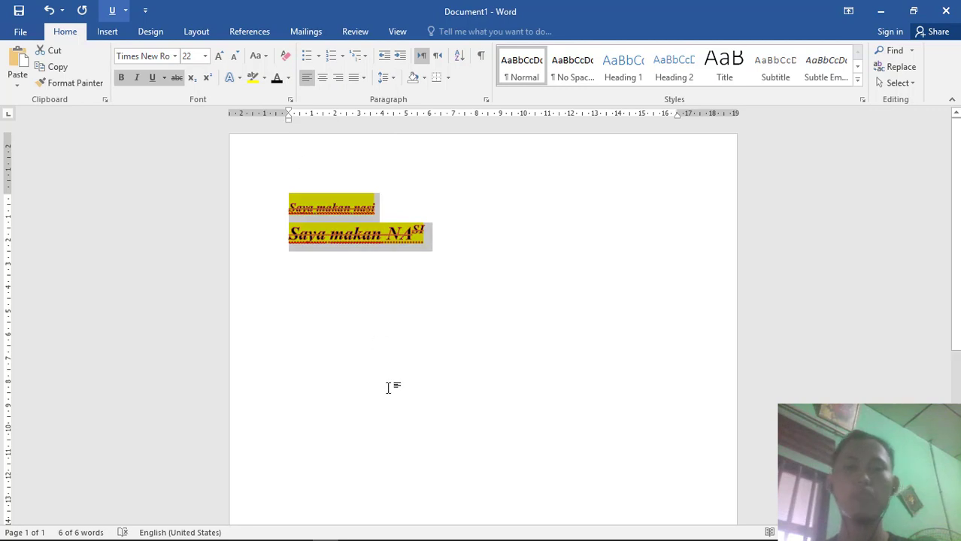
pyautogui.click(285, 56)
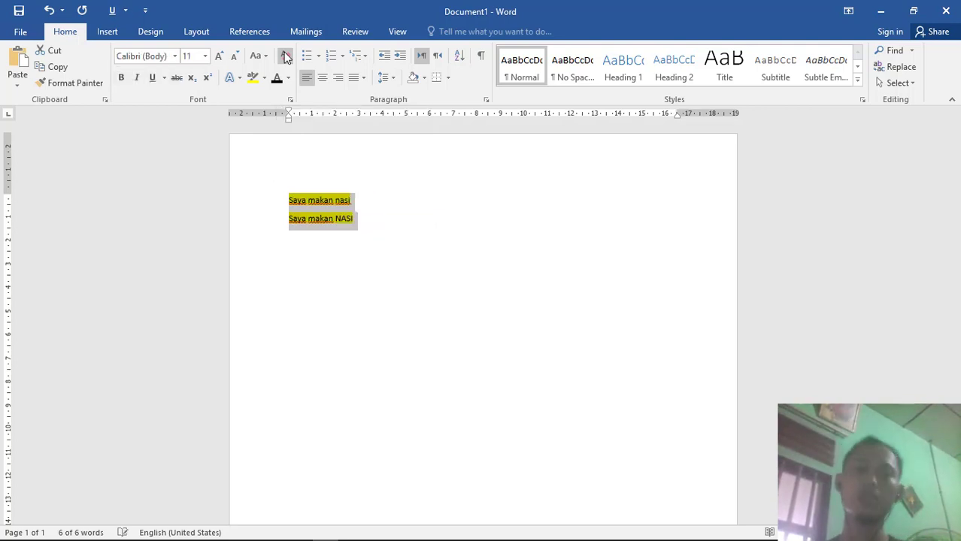
pyautogui.click(339, 269)
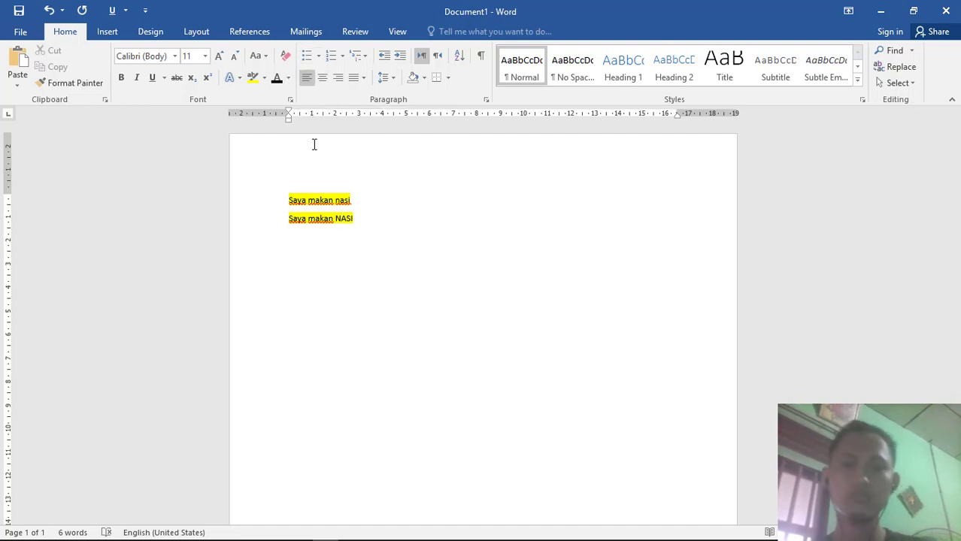
# - Try centre and right alignment on both "Saya makan" lines and settle on Justify
pyautogui.moveTo(287, 200); pyautogui.dragTo(356, 223)
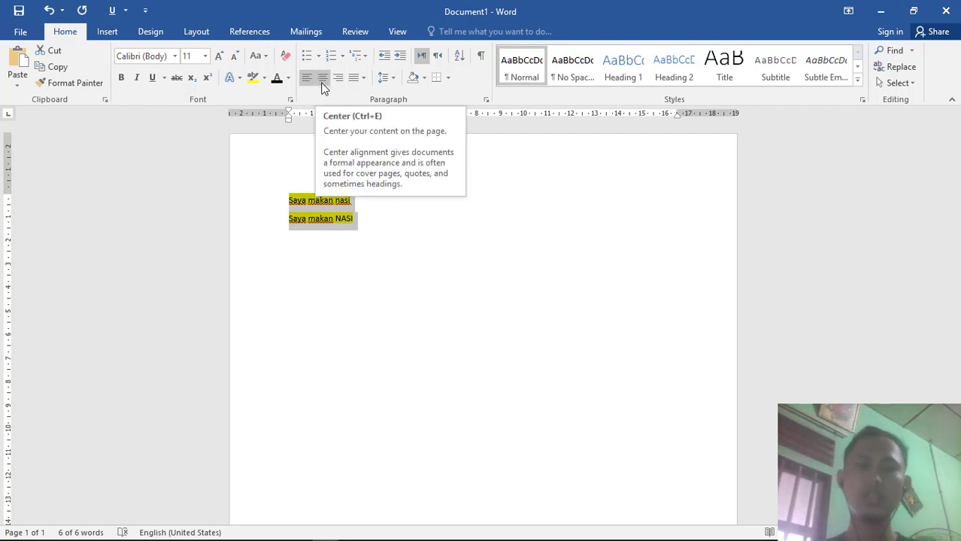
pyautogui.click(321, 79)
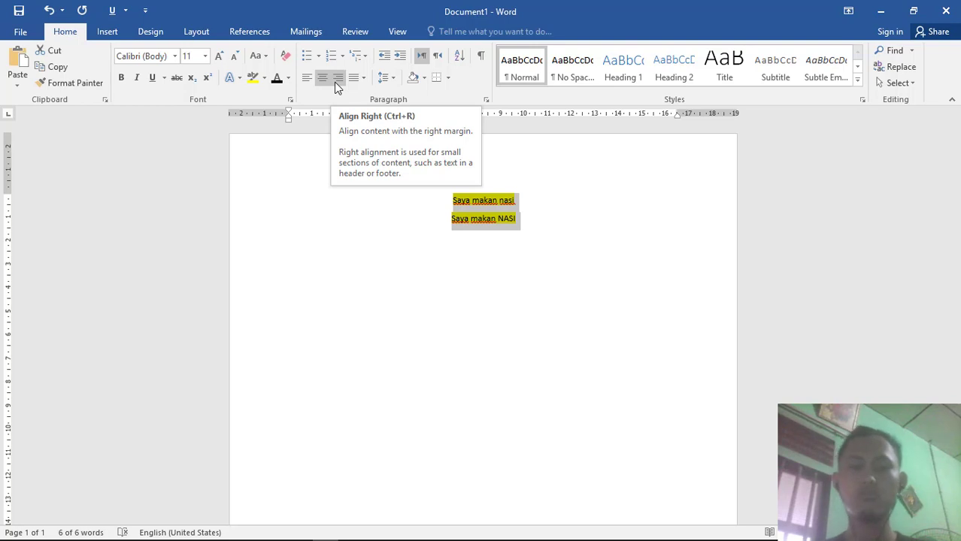
pyautogui.click(334, 82)
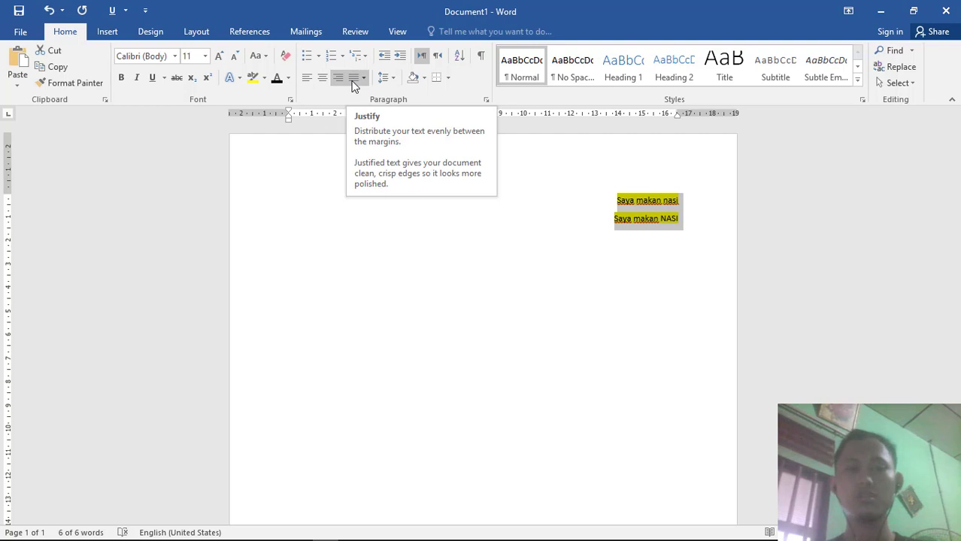
pyautogui.click(354, 86)
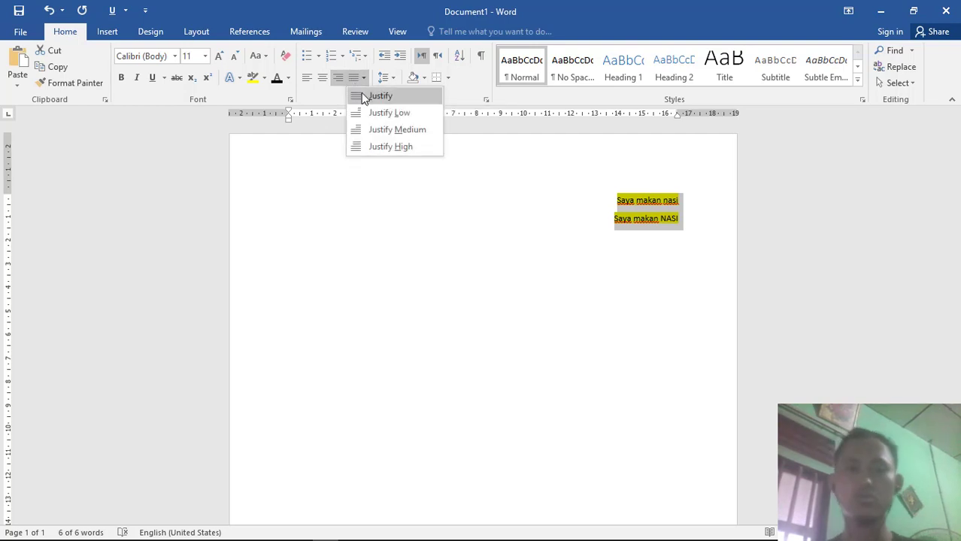
pyautogui.click(362, 94)
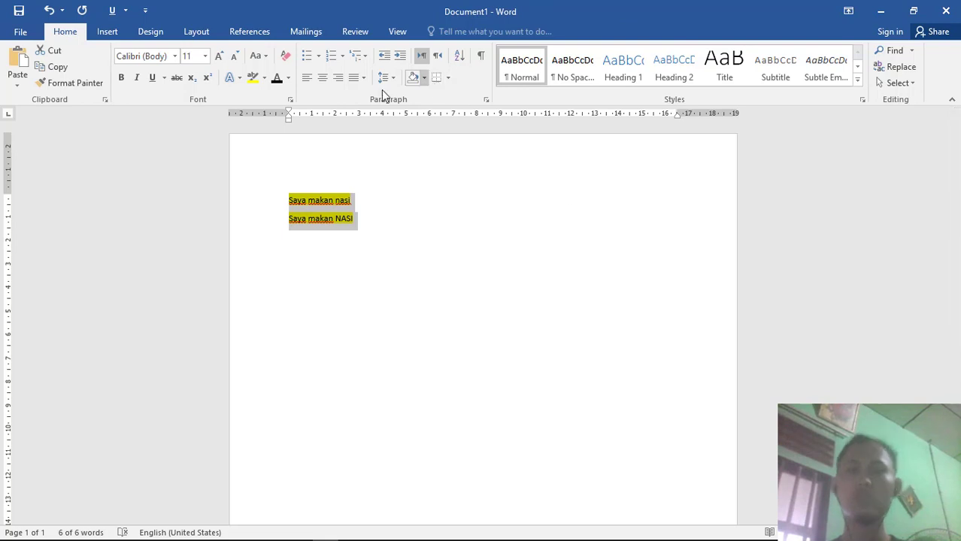
# - Give both lines arrowhead bullets and replace these with 1. 2. 3. numbering
pyautogui.click(318, 59)
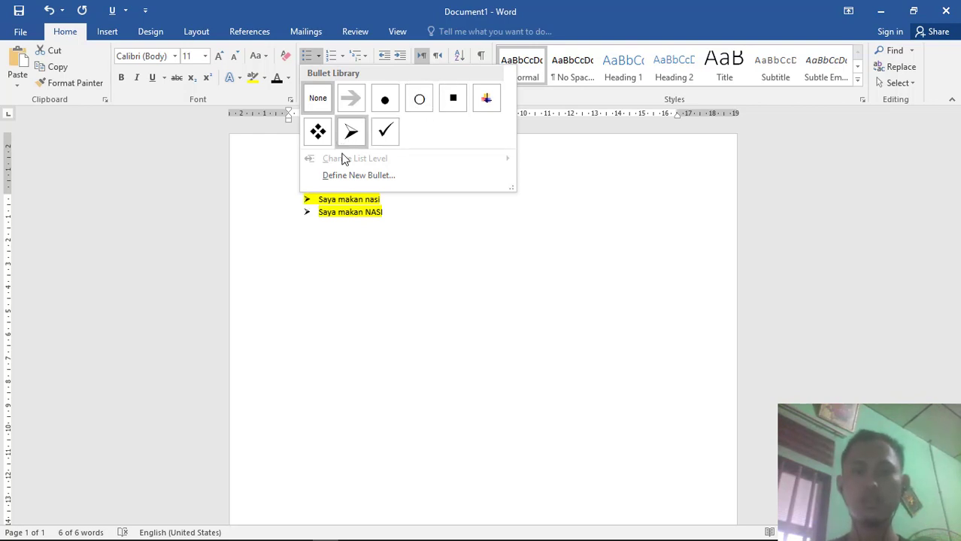
pyautogui.press('Escape')
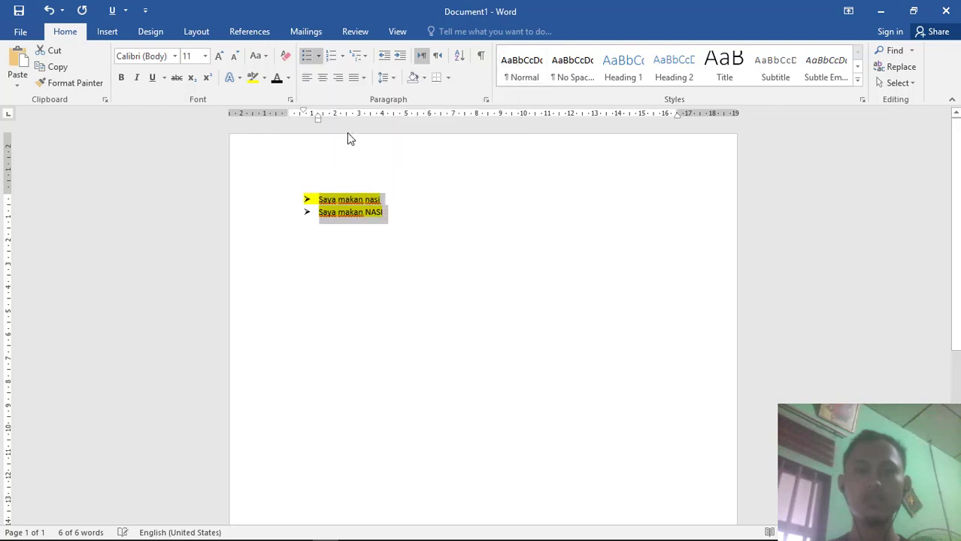
pyautogui.click(342, 57)
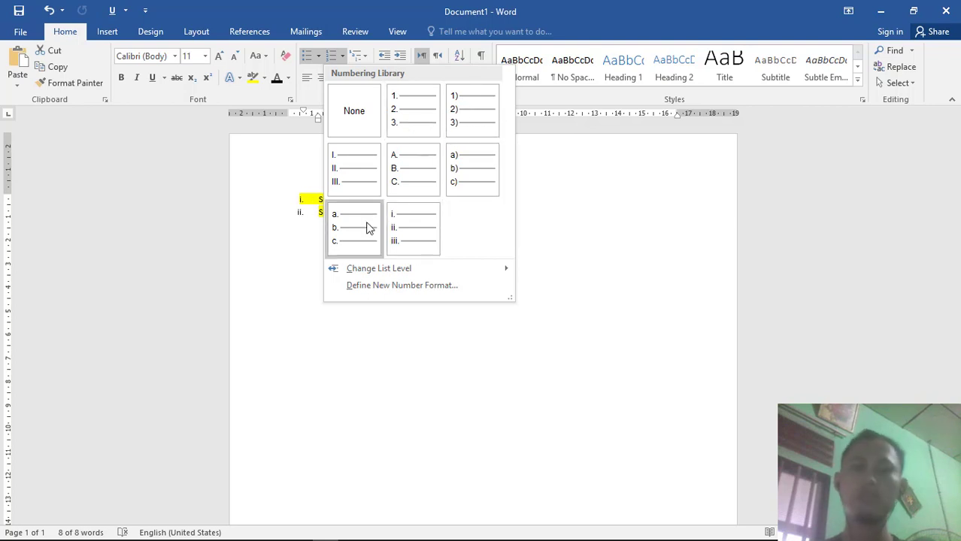
pyautogui.click(413, 128)
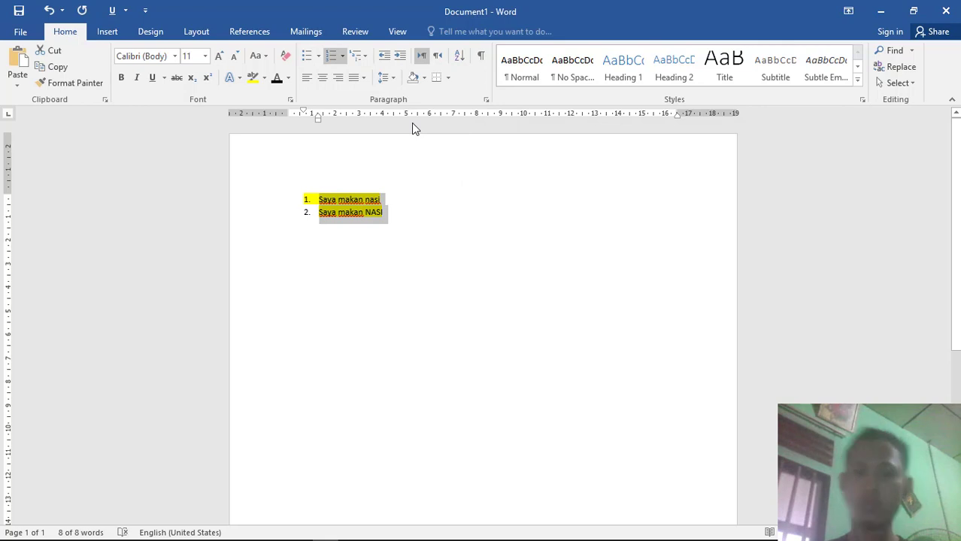
# - Apply the 1) a) i) multilevel list format to both numbered lines
pyautogui.click(364, 60)
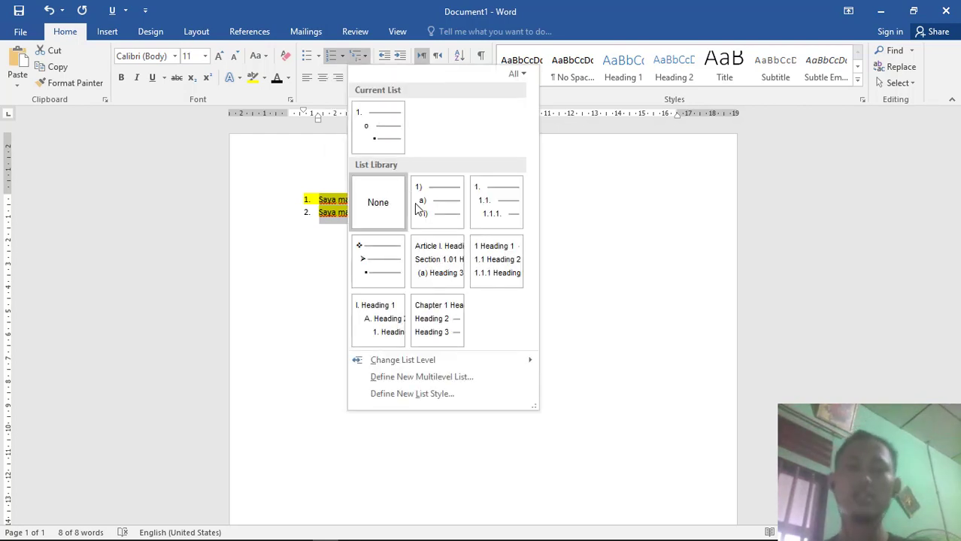
pyautogui.moveTo(425, 232)
pyautogui.moveTo(394, 272)
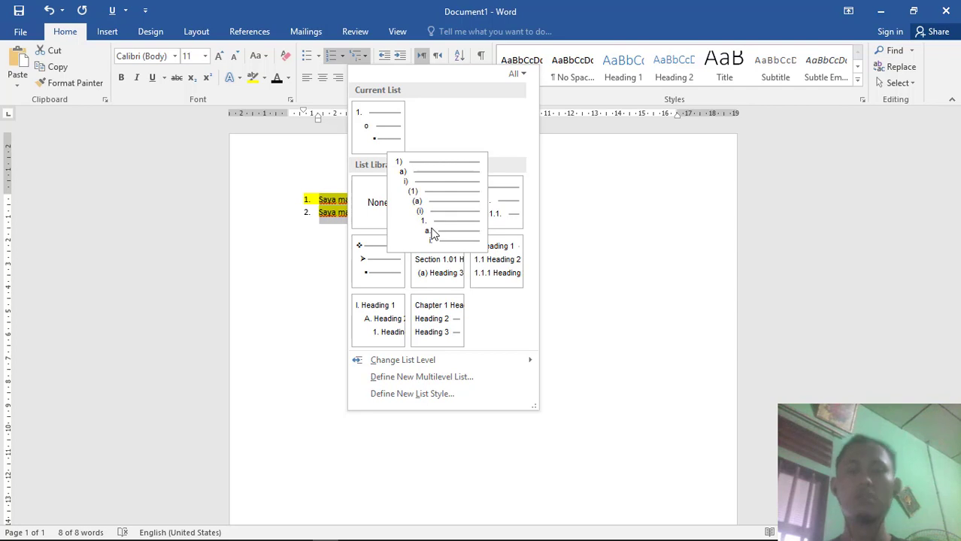
pyautogui.click(433, 233)
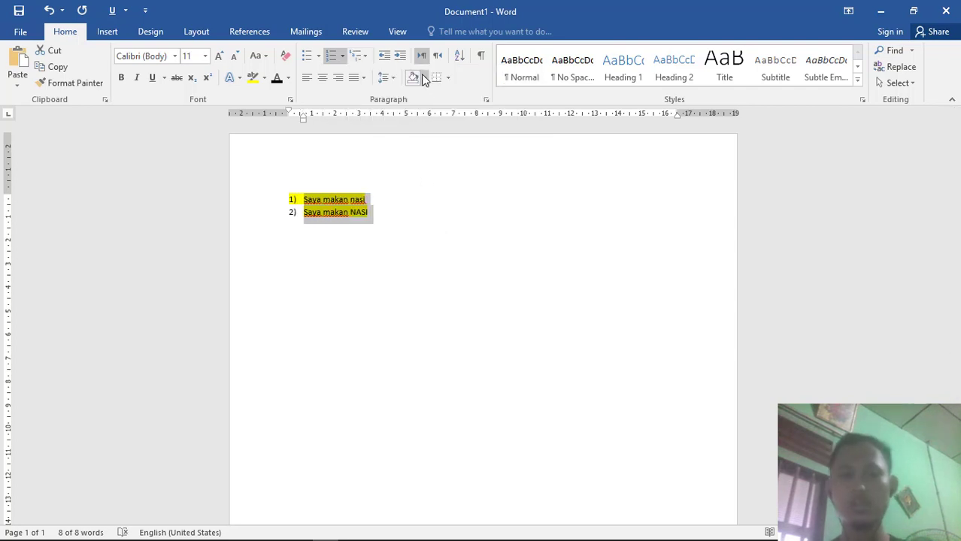
# - Try the 1. 1.1. 1.1.1. multilevel format and the four-diamond bullet multilevel format on both lines
pyautogui.click(358, 56)
pyautogui.moveTo(451, 211)
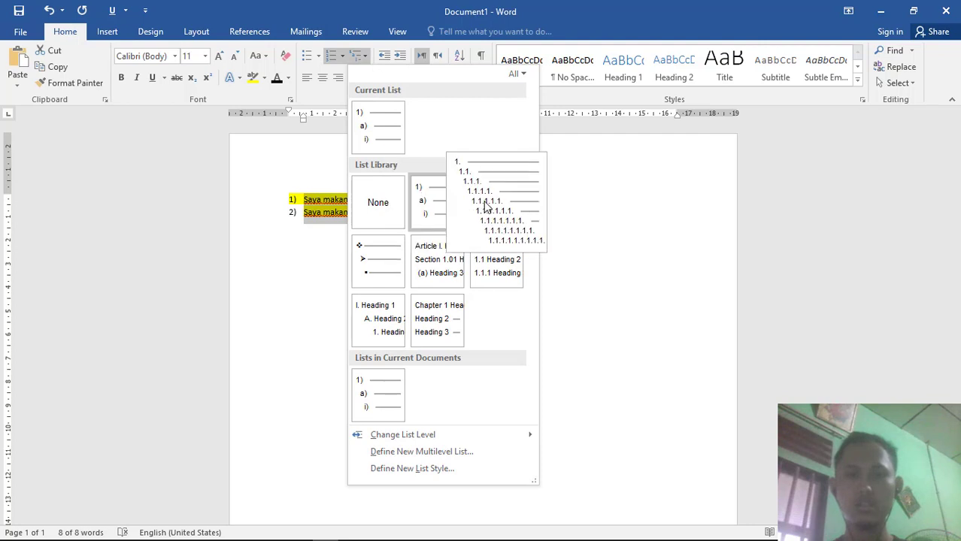
pyautogui.click(485, 207)
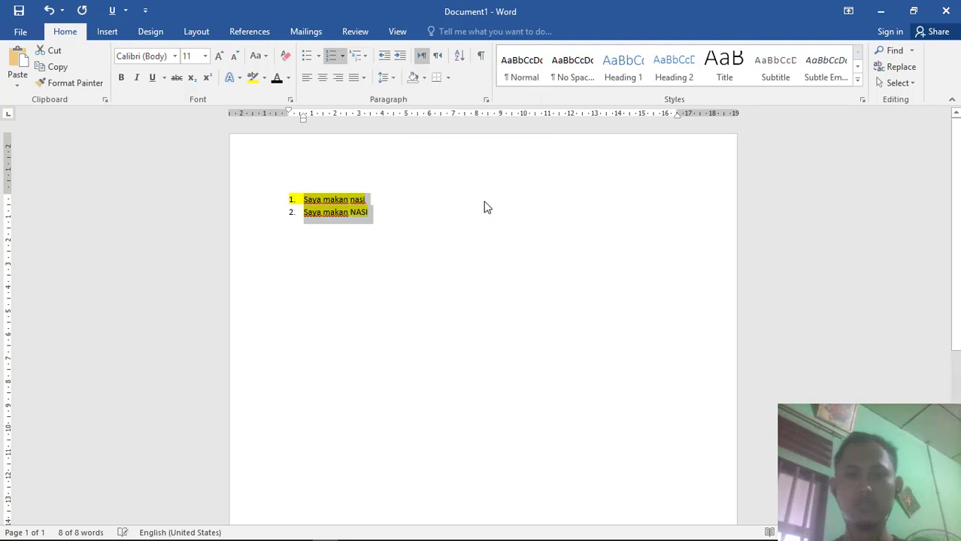
pyautogui.click(364, 58)
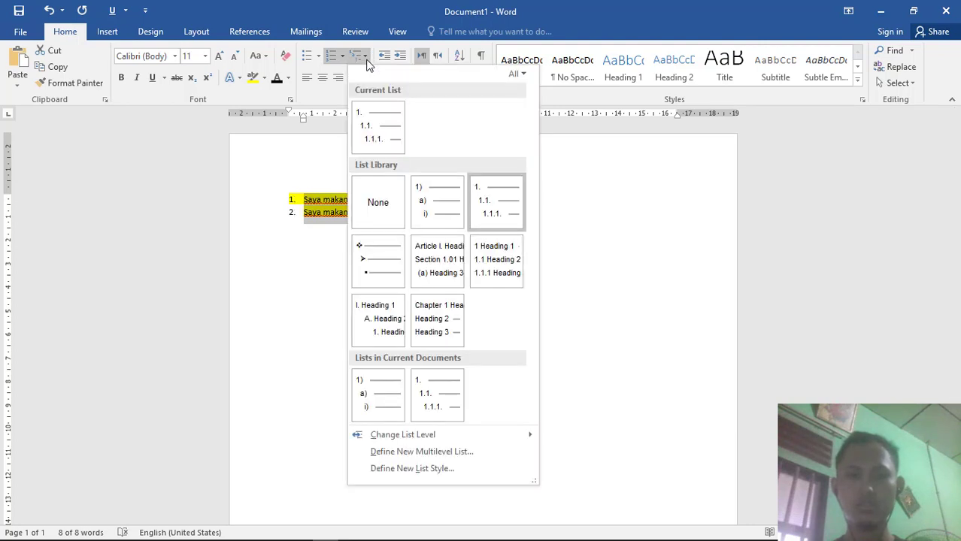
pyautogui.moveTo(390, 249)
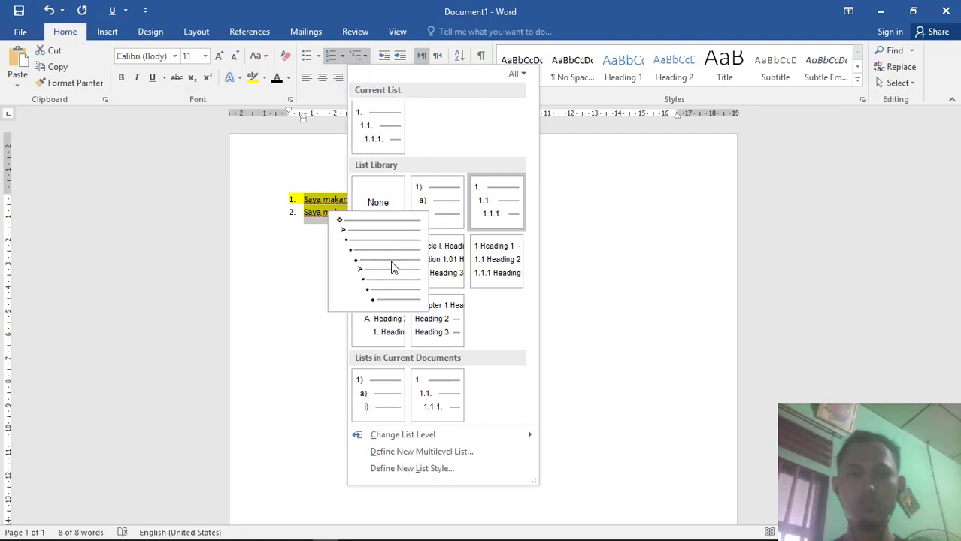
pyautogui.click(390, 263)
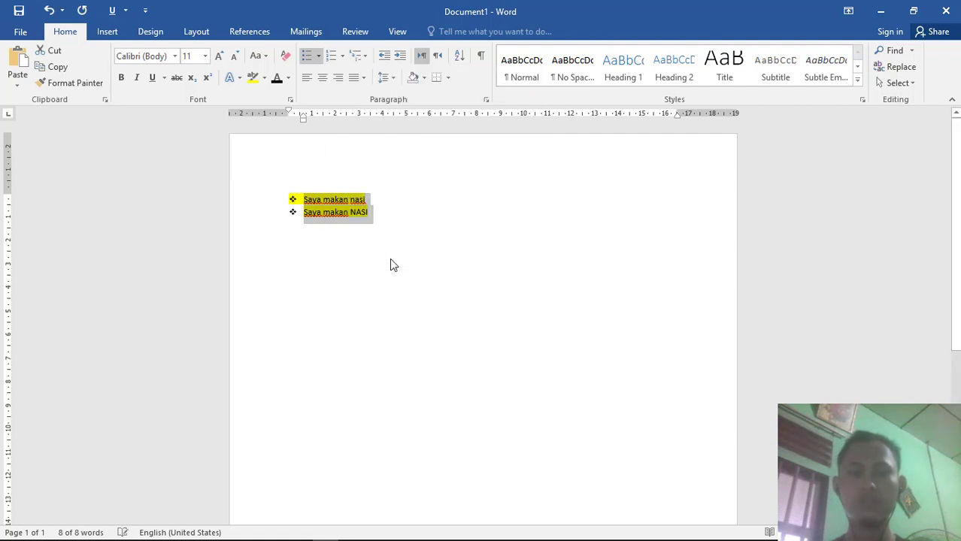
# - Switch both lines back to the 1) a) i) multilevel list format and deselect them
pyautogui.click(357, 57)
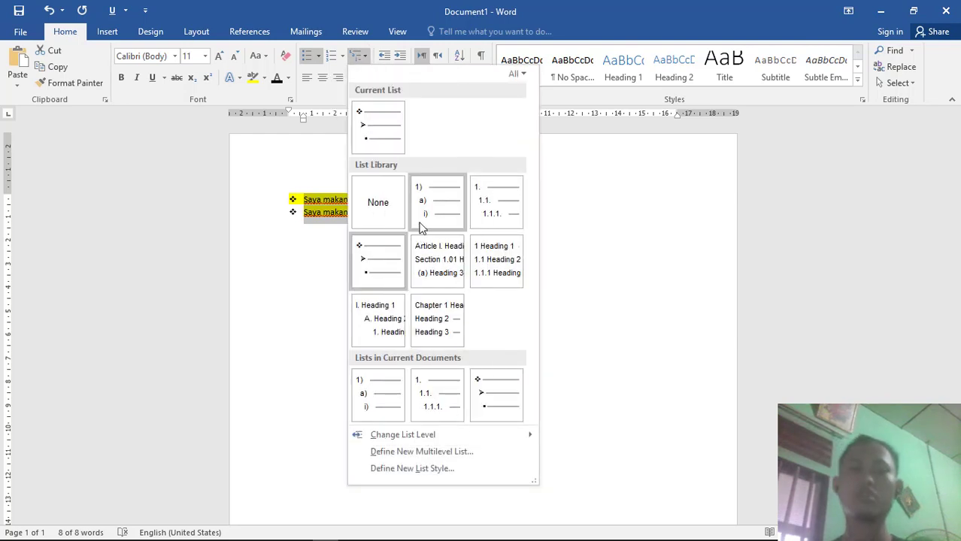
pyautogui.click(422, 219)
pyautogui.click(420, 218)
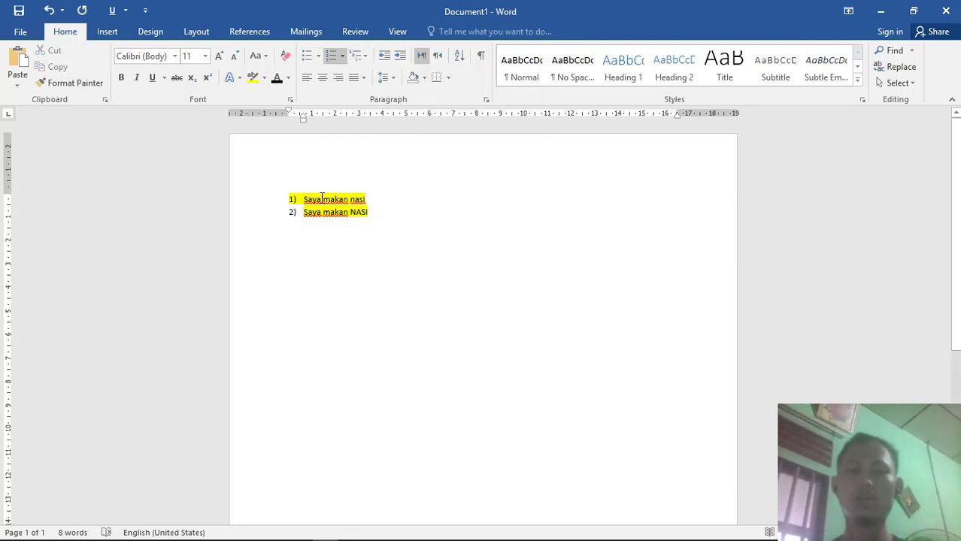
# - Set the line spacing of both list items to 1.5
pyautogui.moveTo(303, 197); pyautogui.dragTo(370, 213)
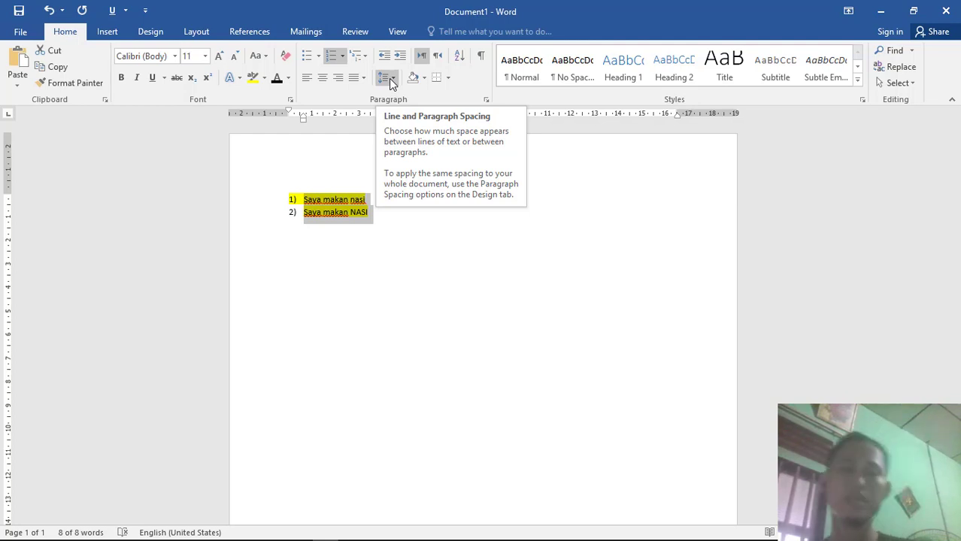
pyautogui.click(390, 80)
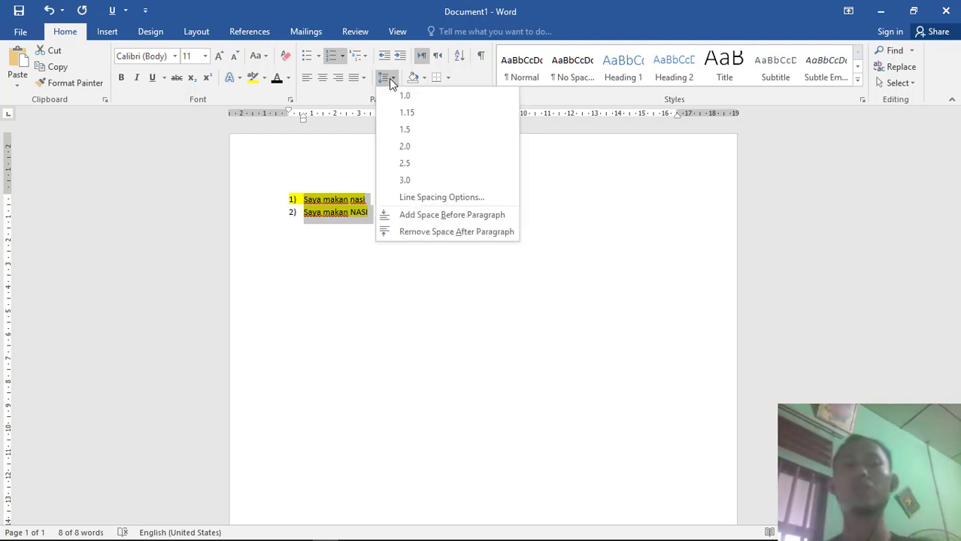
pyautogui.click(402, 136)
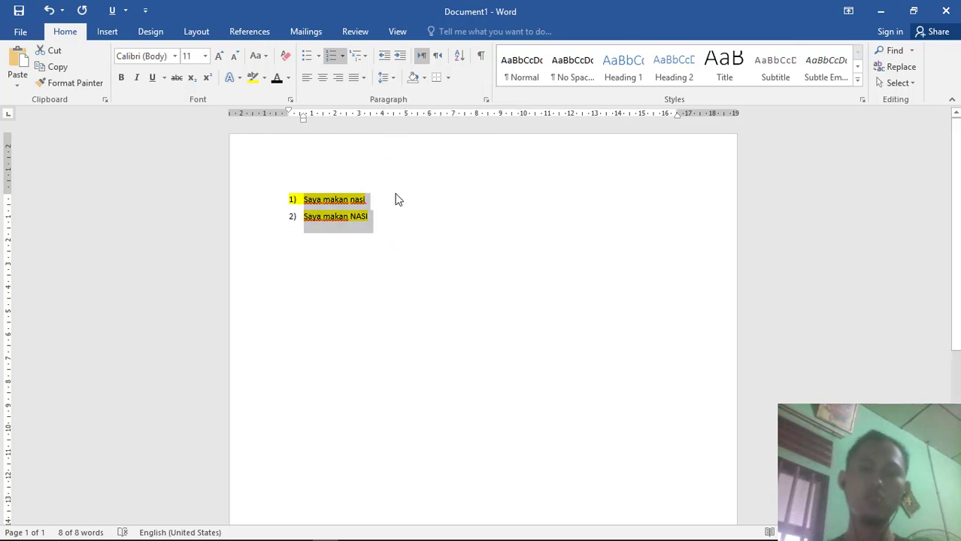
# - Deselect the list and add bottom, top and right borders to the second list item, "Saya makan NASI"
pyautogui.click(380, 231)
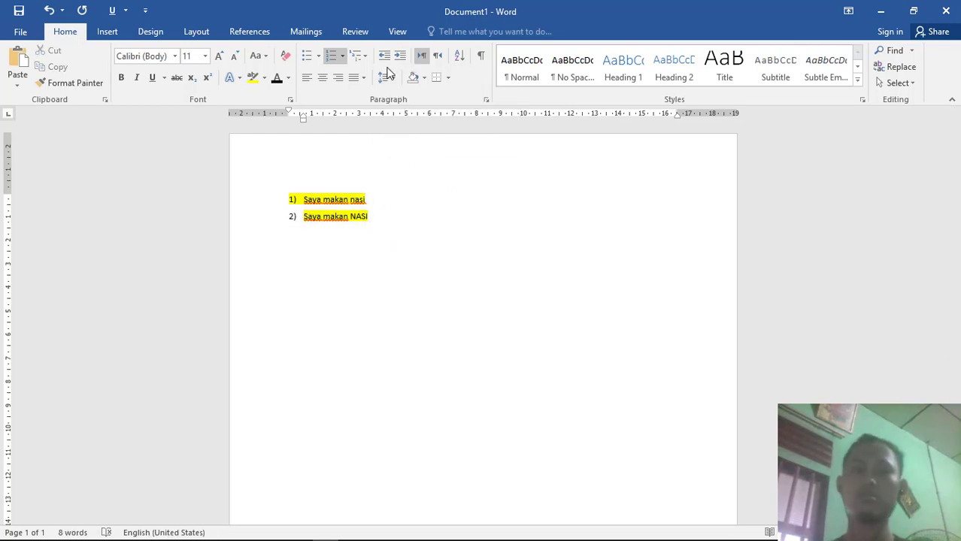
pyautogui.click(437, 79)
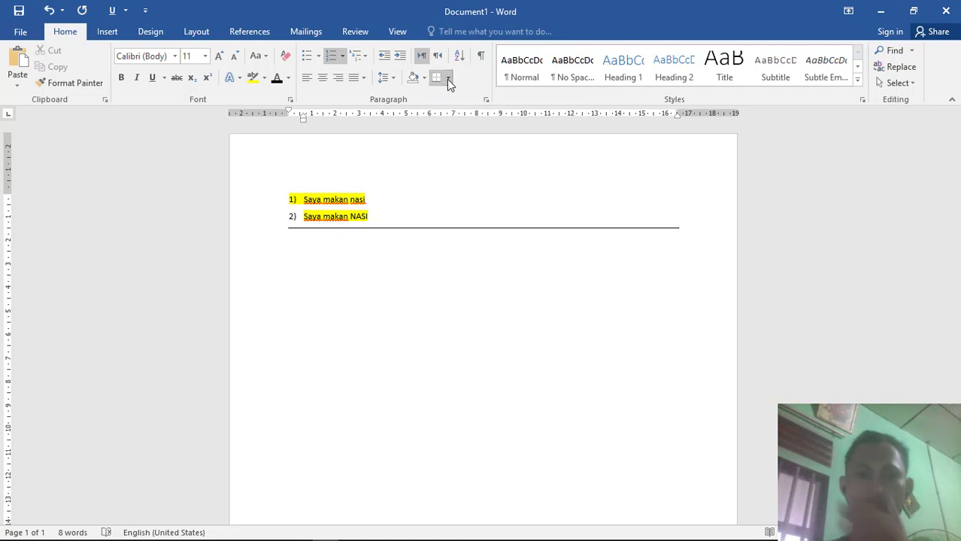
pyautogui.click(448, 79)
pyautogui.click(457, 113)
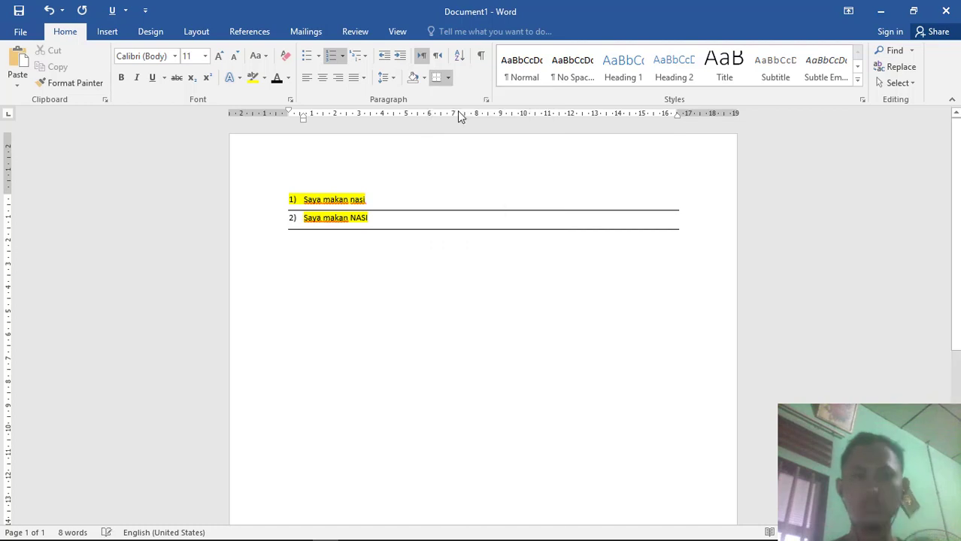
pyautogui.click(449, 78)
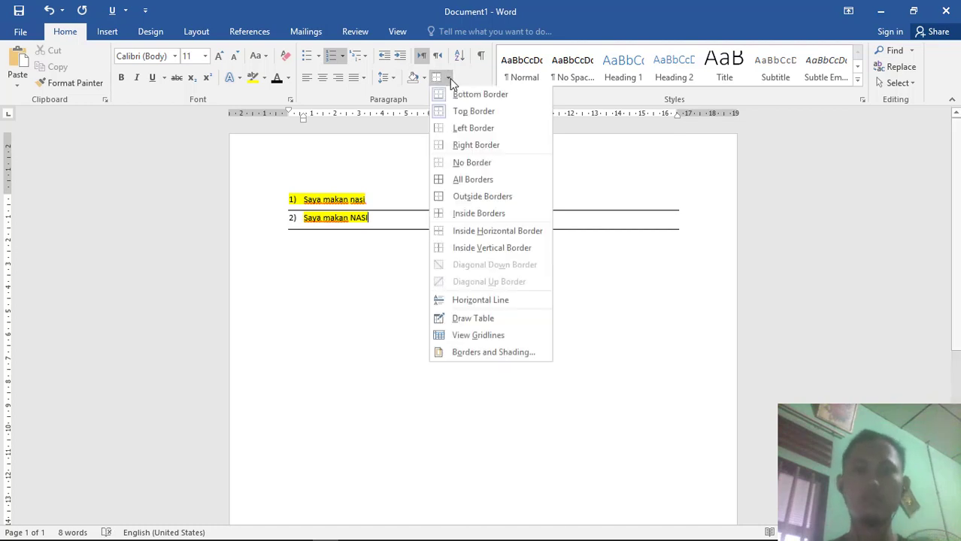
pyautogui.click(460, 141)
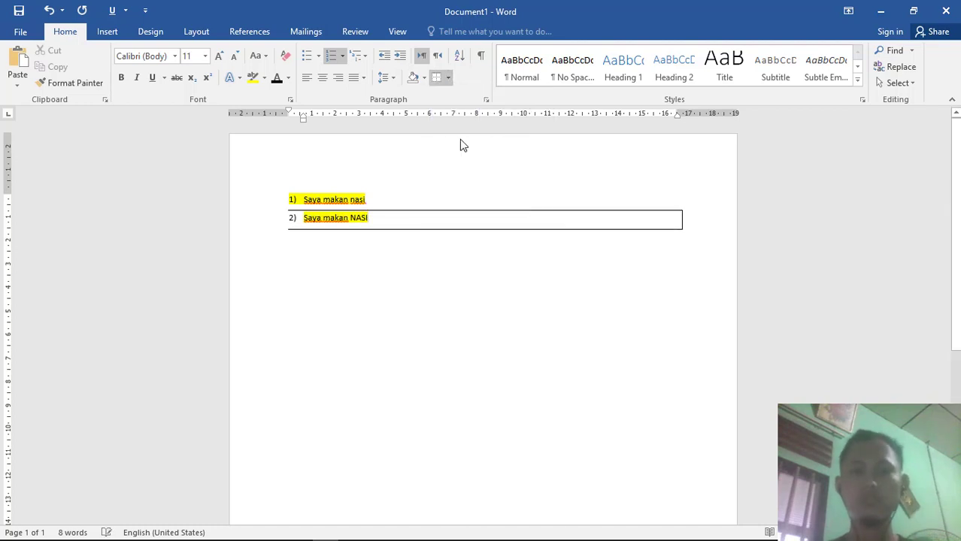
# - Try the Draw Table tool, and add the missing left border to the second list item using the Borders and Shading settings
pyautogui.click(449, 78)
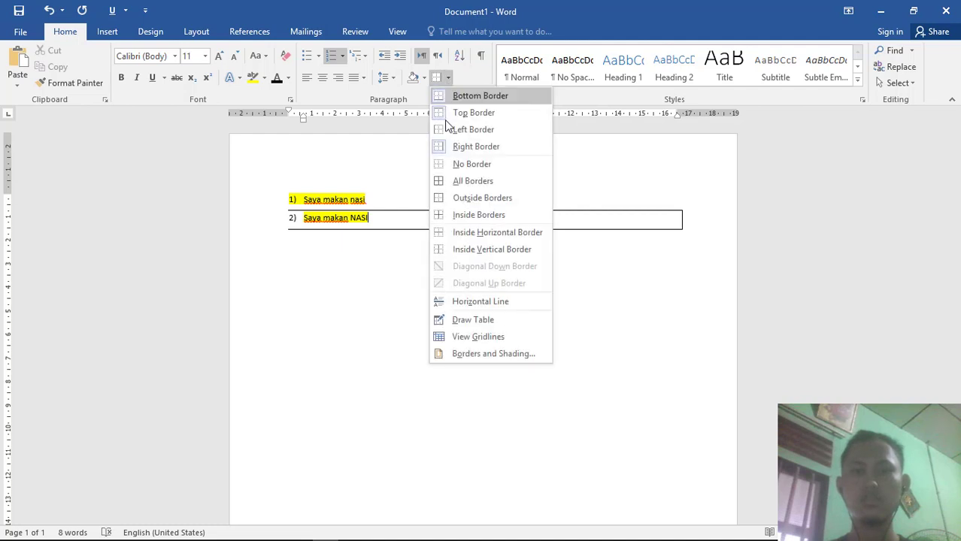
pyautogui.click(471, 320)
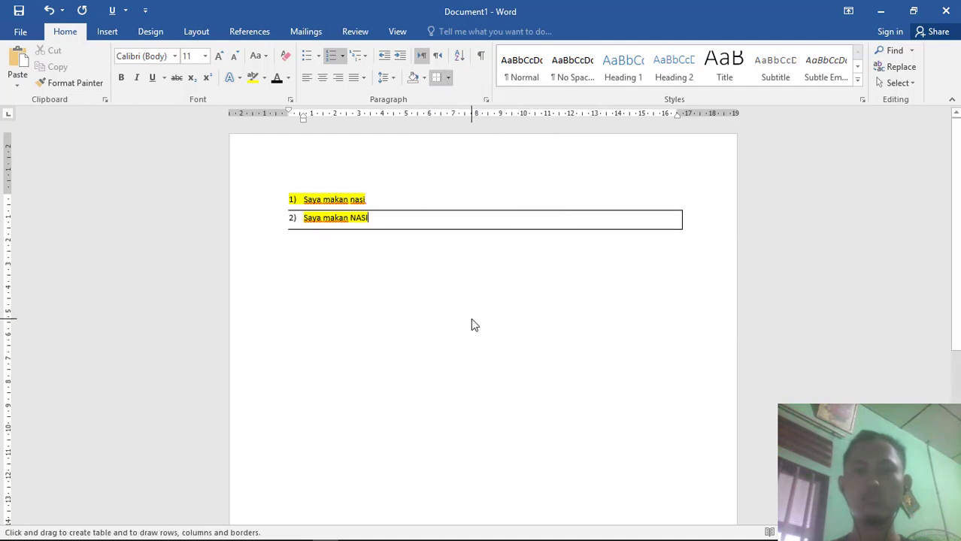
pyautogui.click(449, 78)
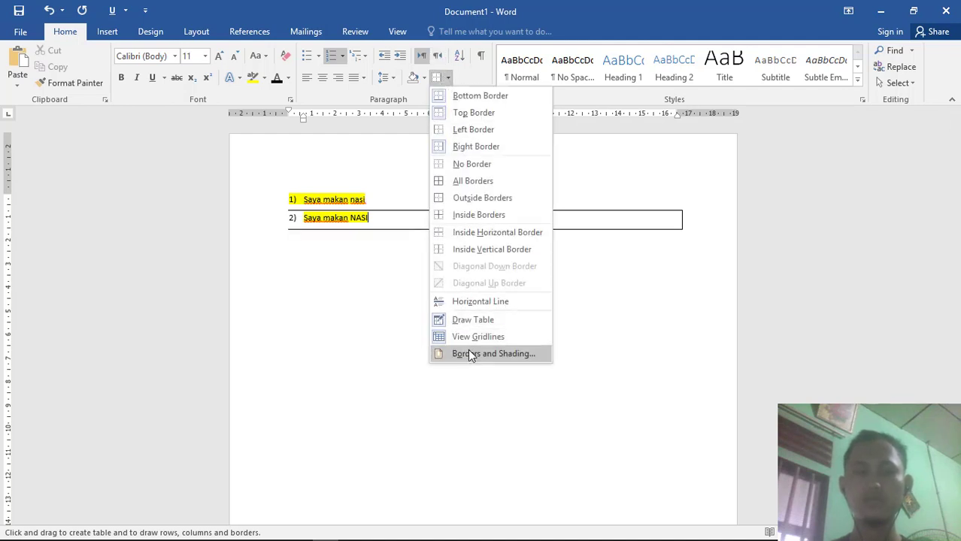
pyautogui.click(468, 352)
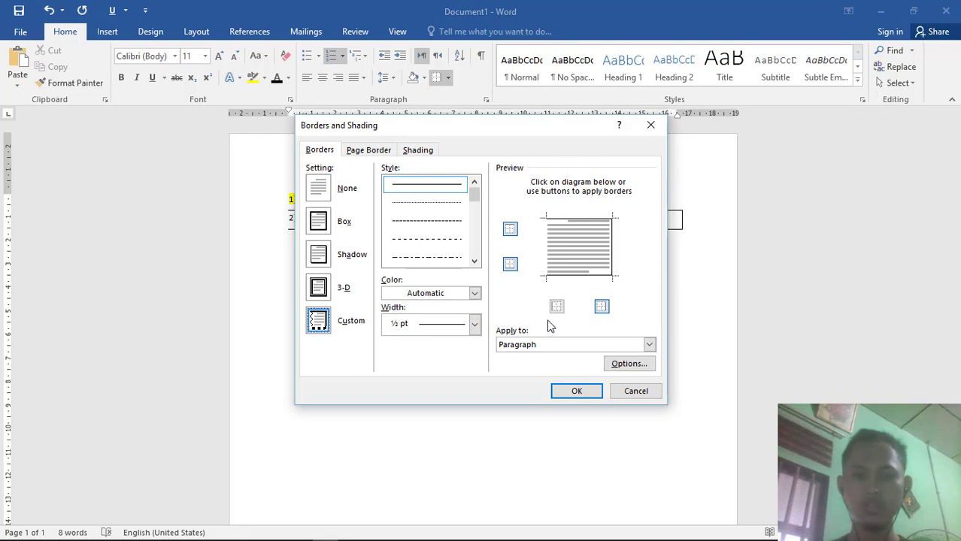
pyautogui.click(555, 309)
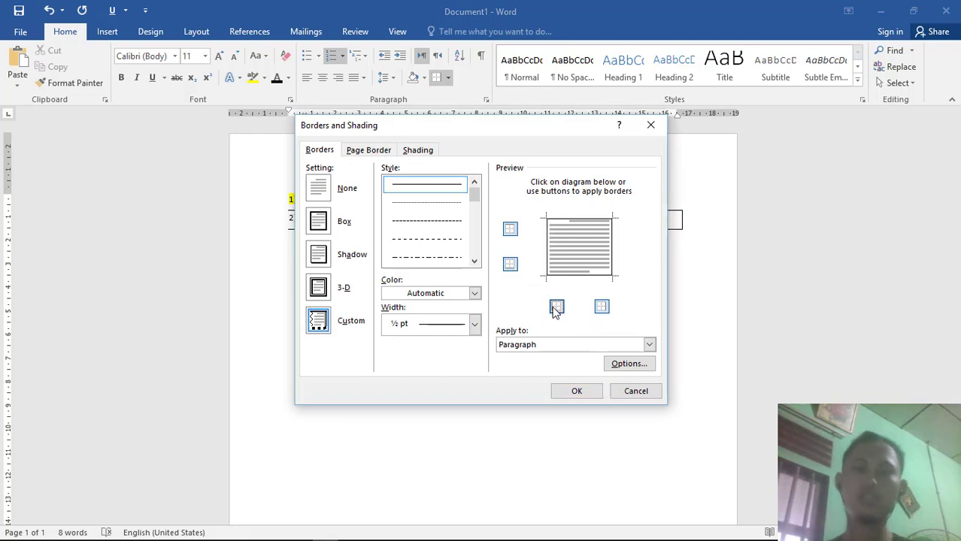
pyautogui.click(576, 391)
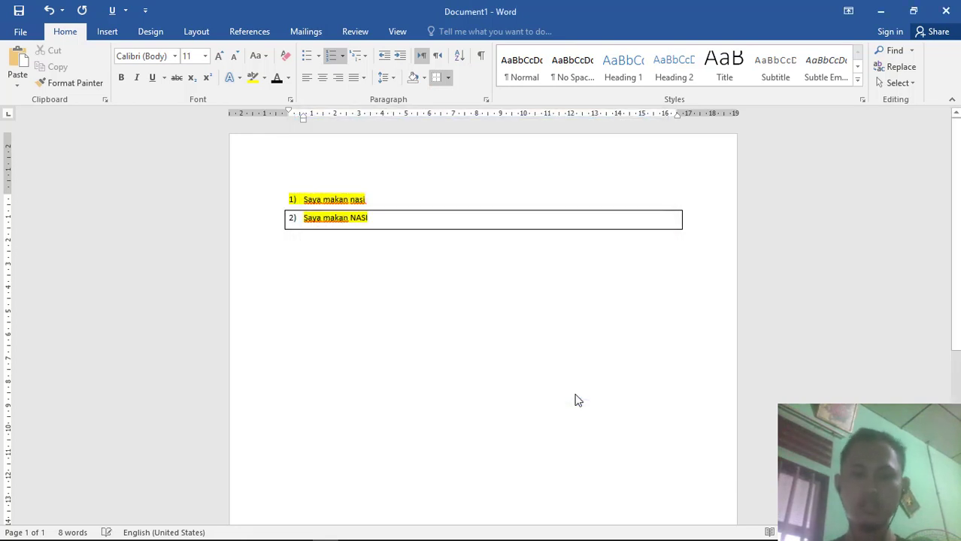